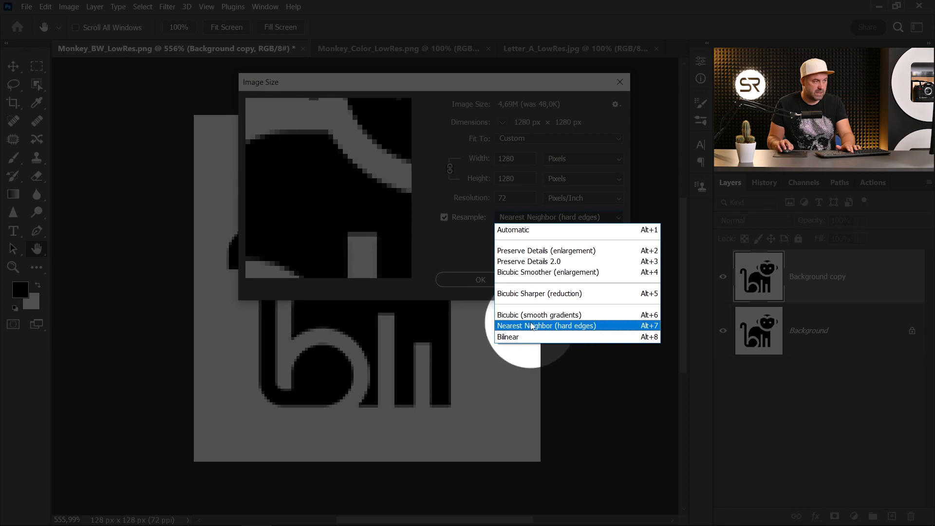
Apply the enlargement to 1280 x 1280 pixels with Nearest Neighbor (hard edges) resampling
{"action": "left_click", "coordinate": [549, 331]}
{"action": "left_click", "coordinate": [510, 218]}
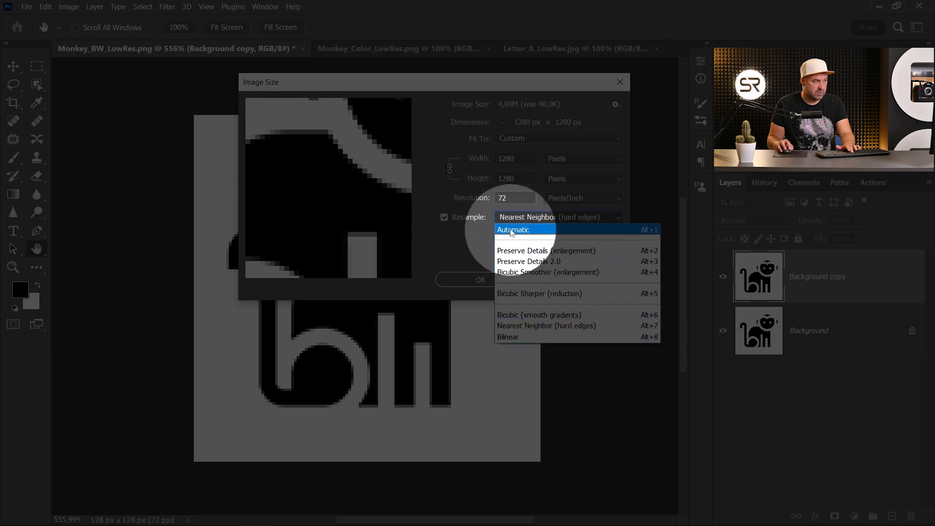
{"action": "left_click", "coordinate": [502, 324]}
{"action": "left_click", "coordinate": [505, 286]}
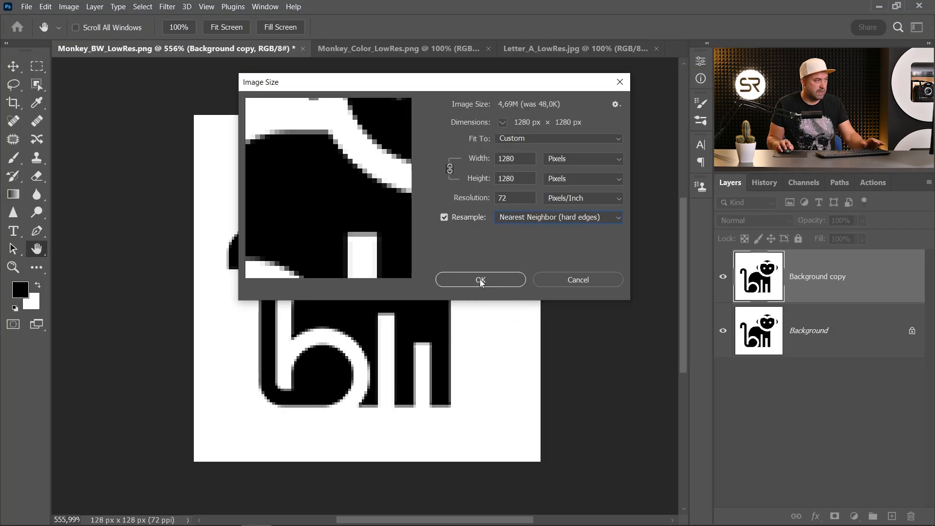
Apply a Gaussian Blur with a 10-pixel radius to the Background copy layer of the black-and-white monkey
{"action": "key", "text": "z"}
{"action": "scroll", "coordinate": [370, 262], "scroll_direction": "down", "scroll_amount": 8}
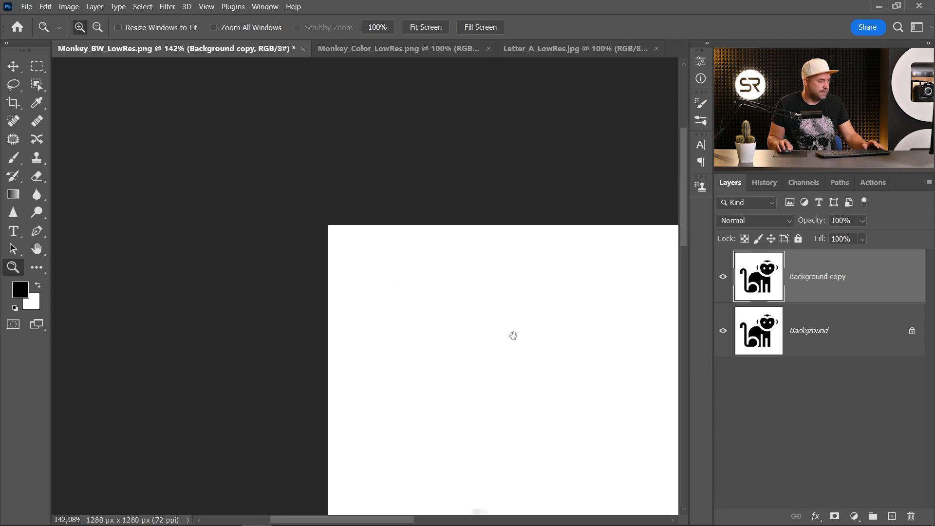
{"action": "left_click_drag", "start_coordinate": [514, 337], "coordinate": [234, 119]}
{"action": "scroll", "coordinate": [237, 125], "scroll_direction": "down", "scroll_amount": 10}
{"action": "scroll", "coordinate": [288, 328], "scroll_direction": "up", "scroll_amount": 4}
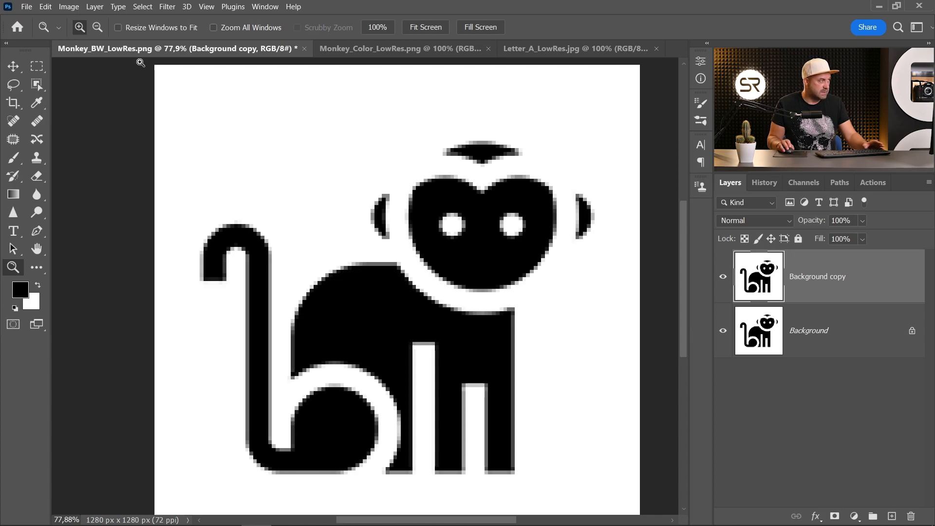
{"action": "scroll", "coordinate": [212, 148], "scroll_direction": "up", "scroll_amount": 2}
{"action": "left_click", "coordinate": [167, 6]}
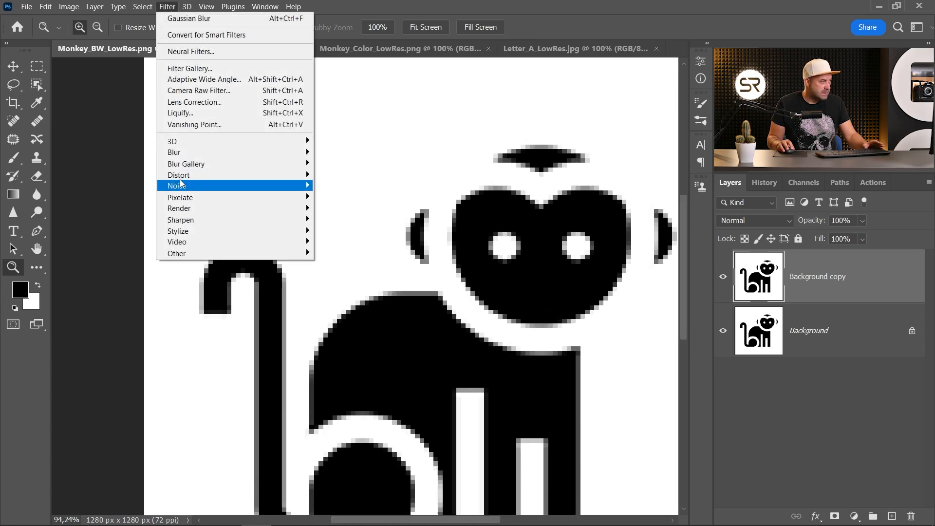
{"action": "mouse_move", "coordinate": [194, 153]}
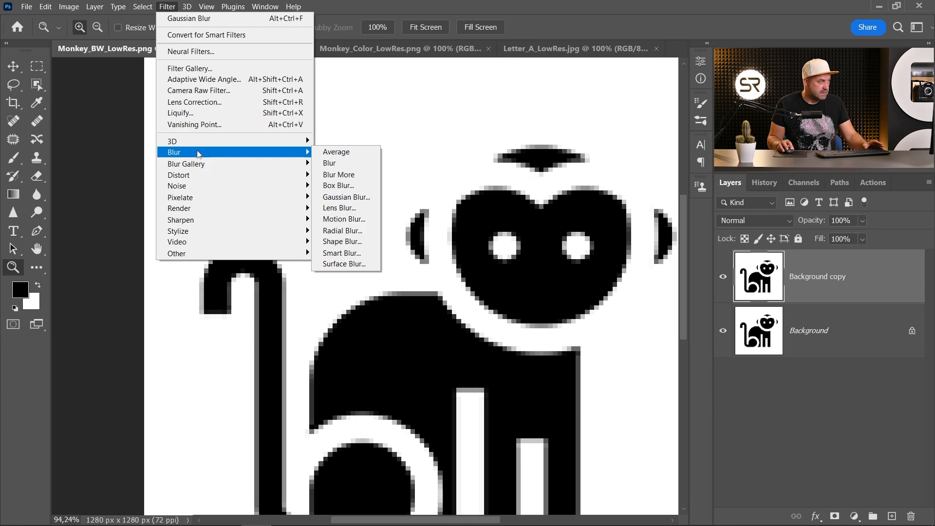
{"action": "left_click", "coordinate": [360, 200]}
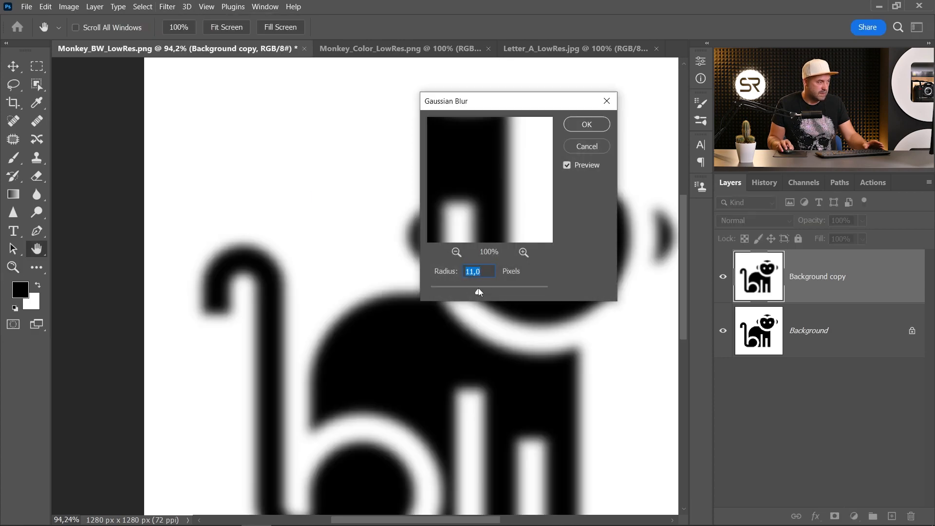
{"action": "mouse_move", "coordinate": [479, 291]}
{"action": "left_mouse_down"}
{"action": "mouse_move", "coordinate": [465, 290]}
{"action": "mouse_move", "coordinate": [475, 291]}
{"action": "left_mouse_up"}
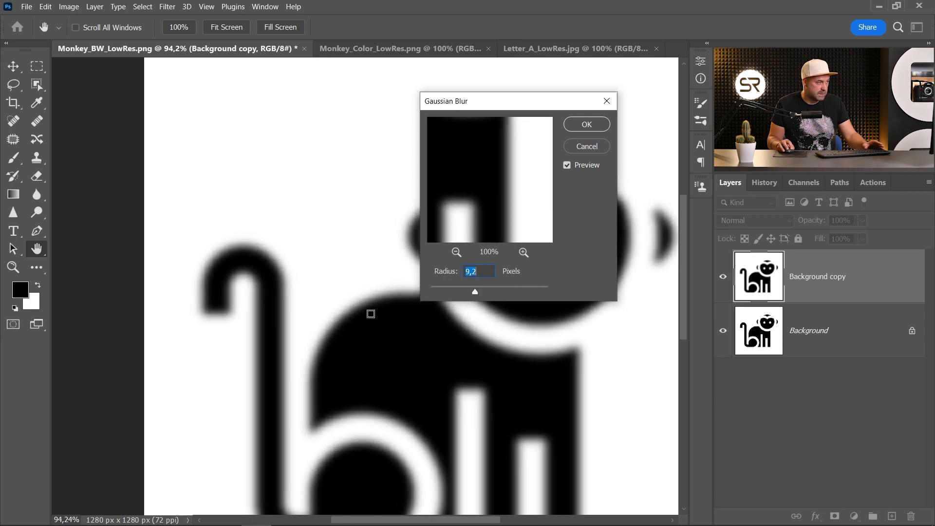
{"action": "type", "text": "10"}
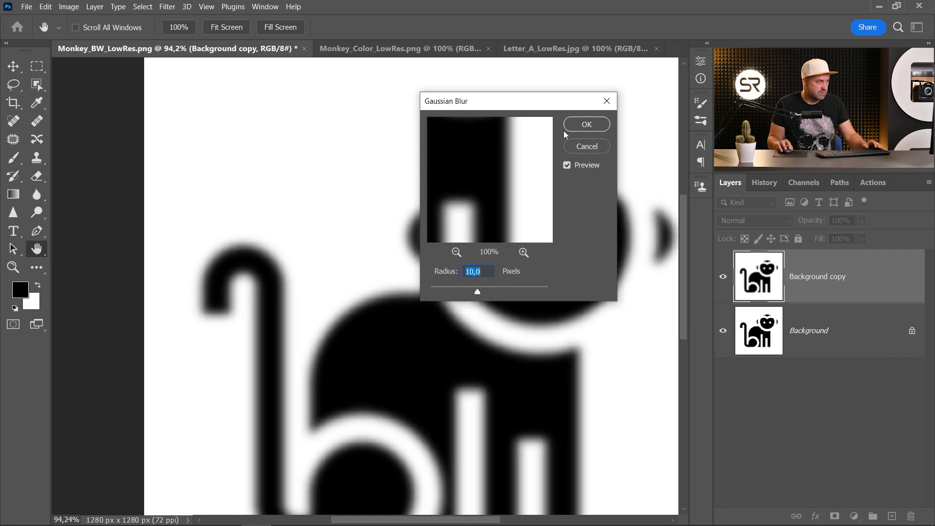
{"action": "key", "text": "ctrl+space"}
{"action": "left_click", "coordinate": [583, 128]}
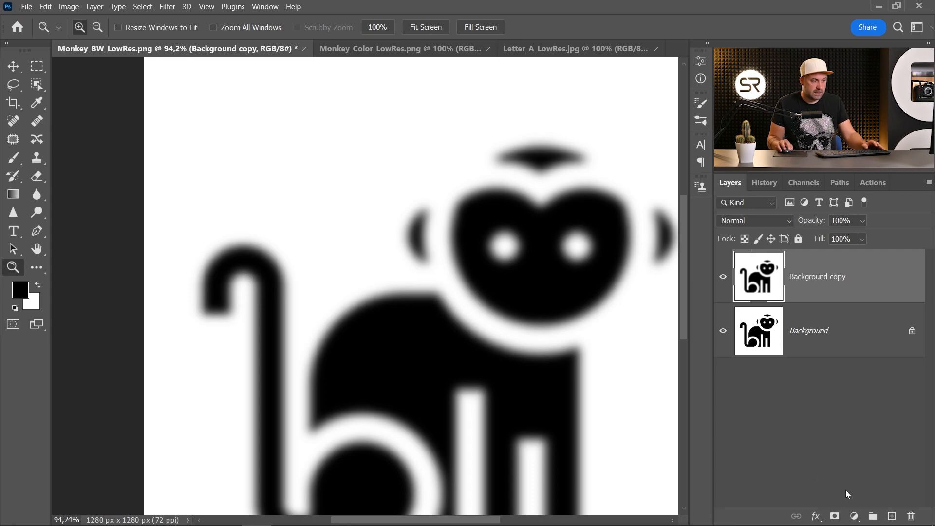
Add a Curves adjustment layer above Background copy and clip it to that layer
{"action": "left_click", "coordinate": [854, 517]}
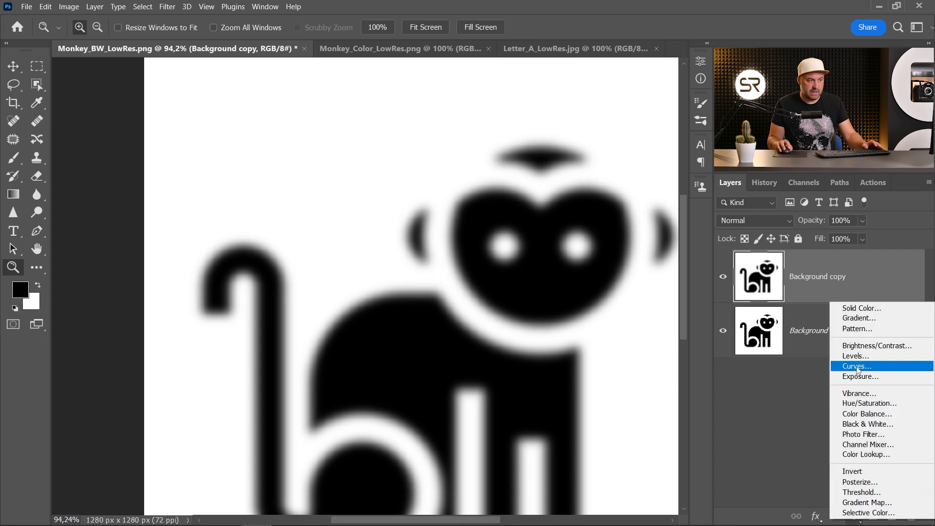
{"action": "left_click", "coordinate": [858, 366]}
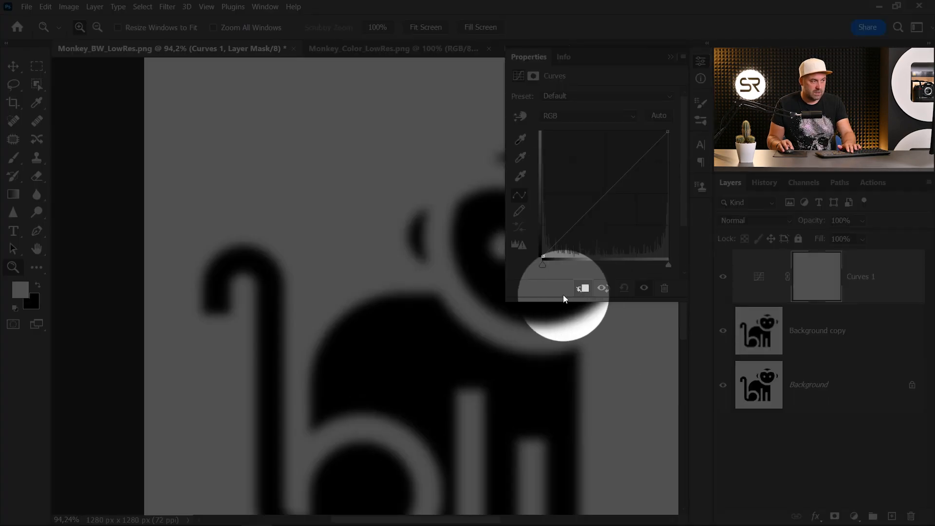
{"action": "left_click", "coordinate": [582, 290]}
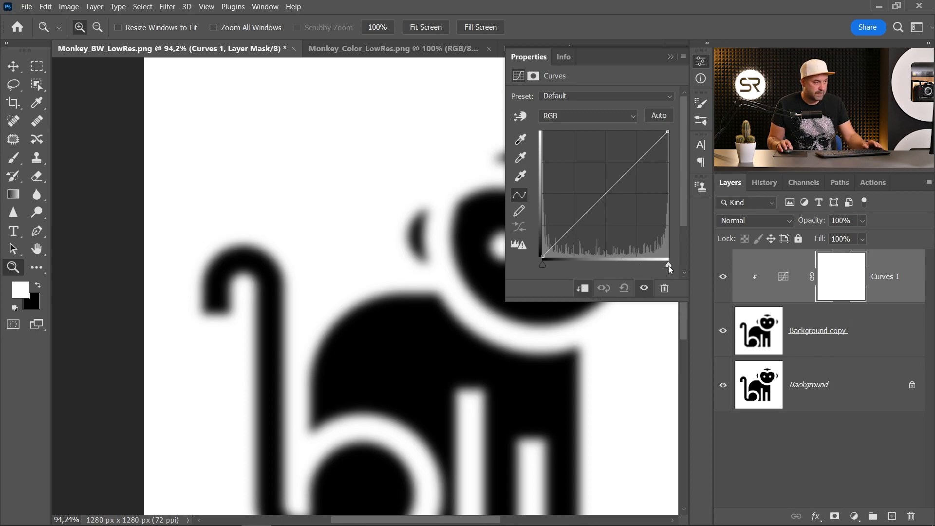
Bring the Curves white and black input points together near the middle of the histogram to harden the blurred edges
{"action": "left_click_drag", "start_coordinate": [668, 265], "coordinate": [612, 265]}
{"action": "left_click_drag", "start_coordinate": [542, 266], "coordinate": [606, 266]}
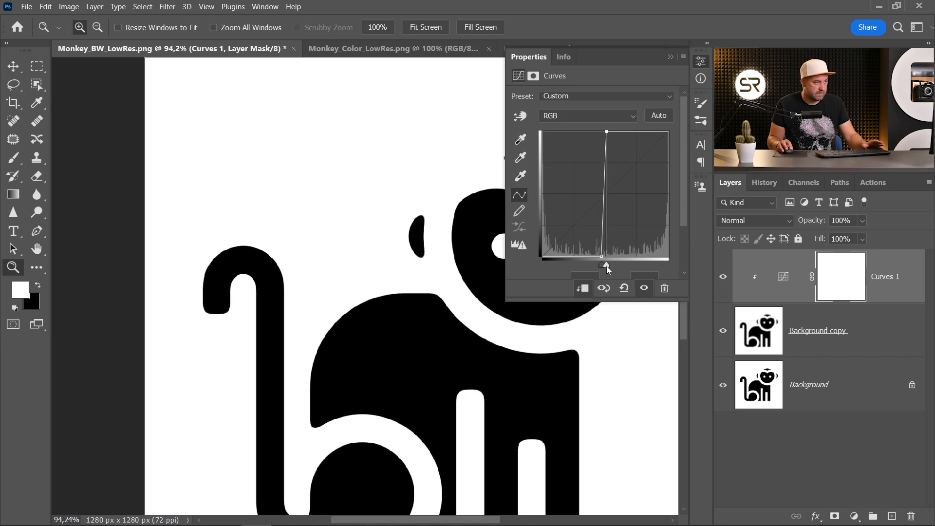
{"action": "left_click", "coordinate": [701, 61]}
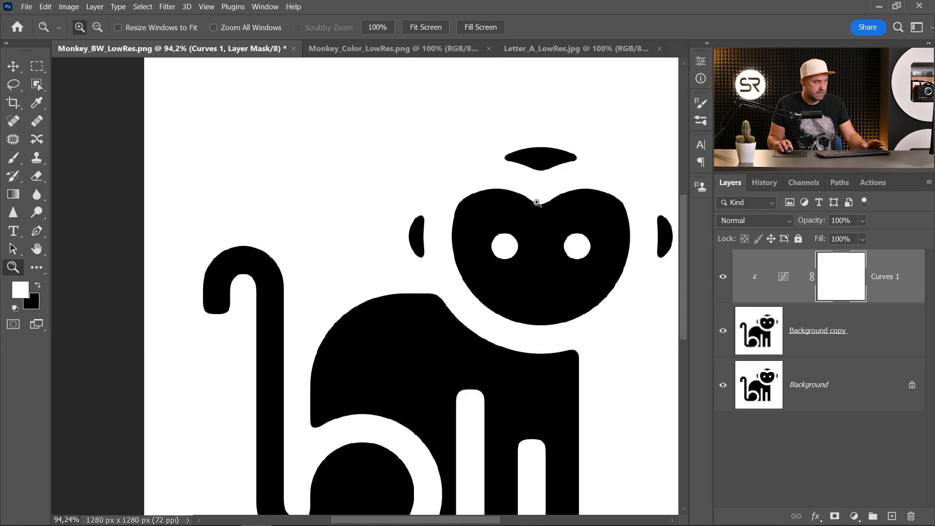
Compare the smoothed monkey outline with the pixelated original by hiding and showing the Background copy layer
{"action": "left_click", "coordinate": [357, 329]}
{"action": "scroll", "coordinate": [381, 291], "scroll_direction": "up", "scroll_amount": 3}
{"action": "scroll", "coordinate": [410, 295], "scroll_direction": "down", "scroll_amount": 2}
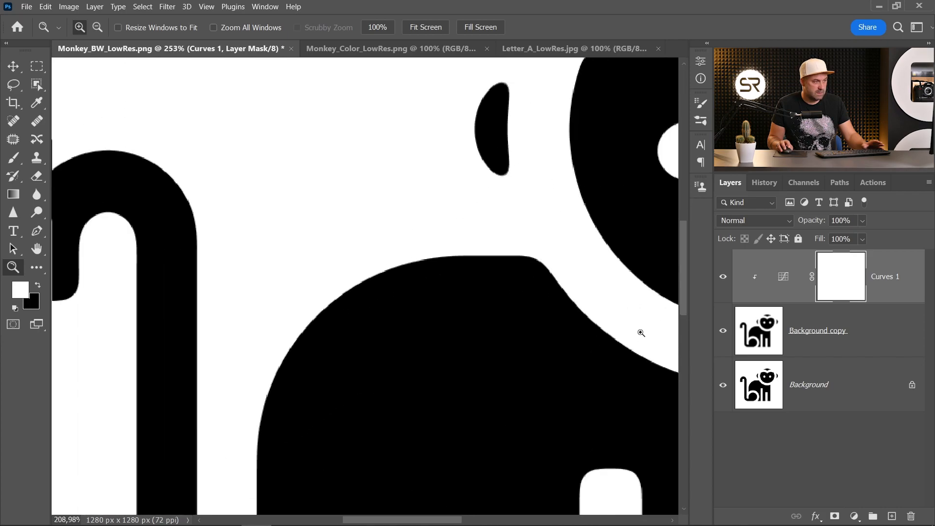
{"action": "scroll", "coordinate": [537, 310], "scroll_direction": "up", "scroll_amount": 2}
{"action": "left_click", "coordinate": [728, 333]}
{"action": "left_click", "coordinate": [724, 331]}
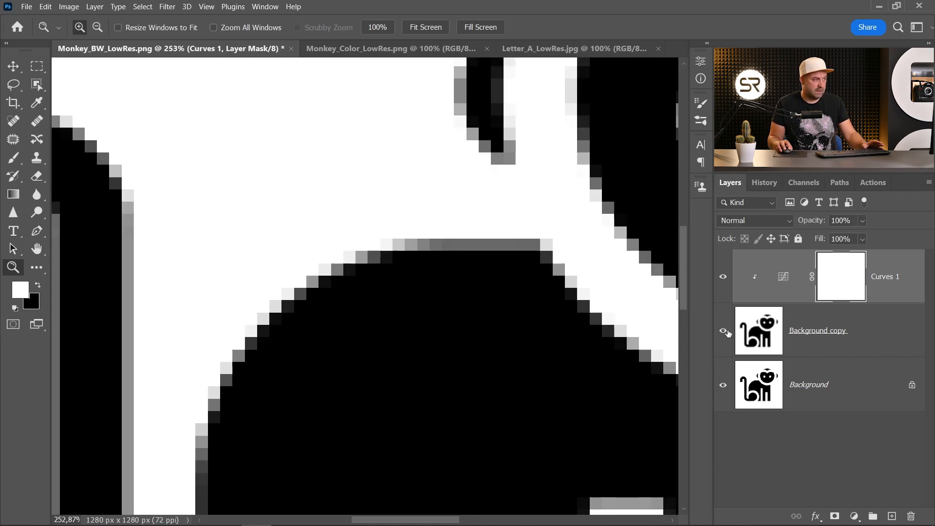
{"action": "left_click", "coordinate": [724, 332]}
{"action": "left_click", "coordinate": [723, 331]}
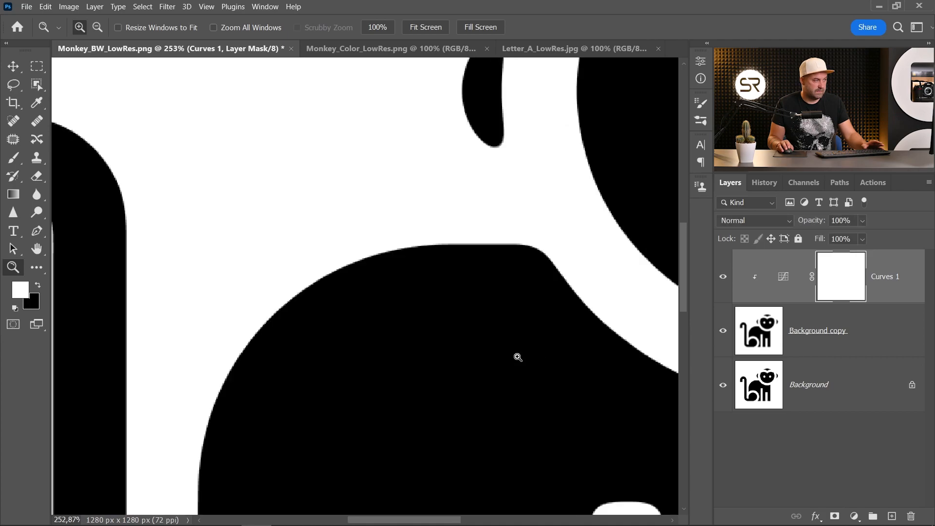
{"action": "scroll", "coordinate": [498, 365], "scroll_direction": "down", "scroll_amount": 5}
{"action": "left_click_drag", "start_coordinate": [513, 375], "coordinate": [385, 297]}
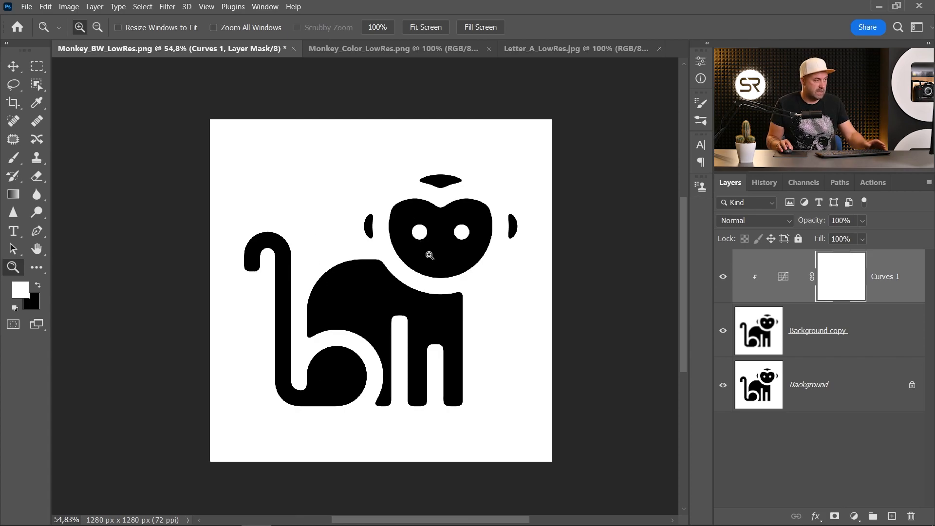
Switch to the Monkey_Color_LowRes.png document and duplicate its Background layer as Background copy
{"action": "left_click", "coordinate": [357, 51]}
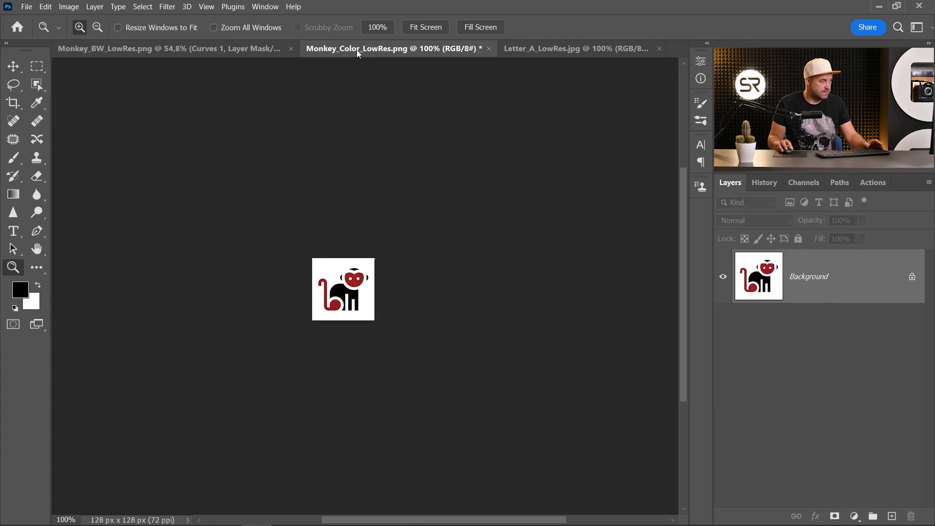
{"action": "left_click_drag", "start_coordinate": [317, 313], "coordinate": [372, 271]}
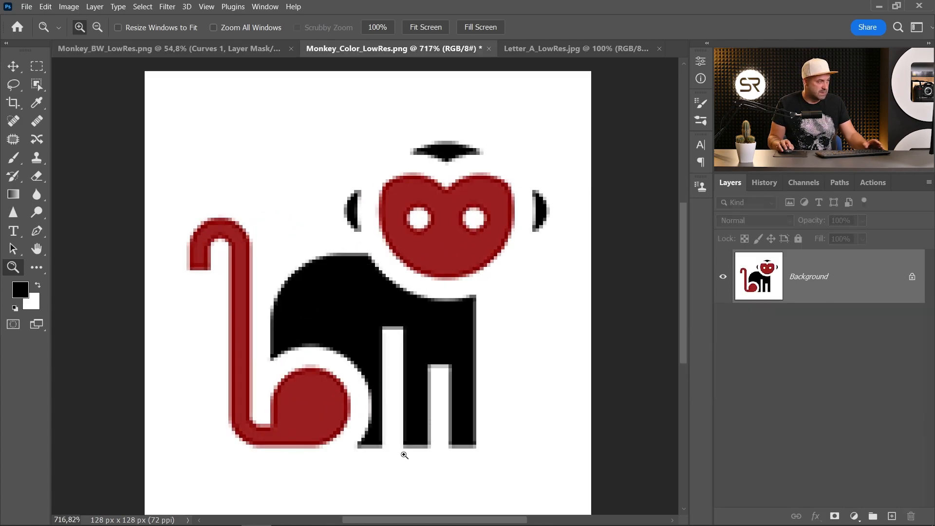
{"action": "scroll", "coordinate": [455, 275], "scroll_direction": "down", "scroll_amount": 3}
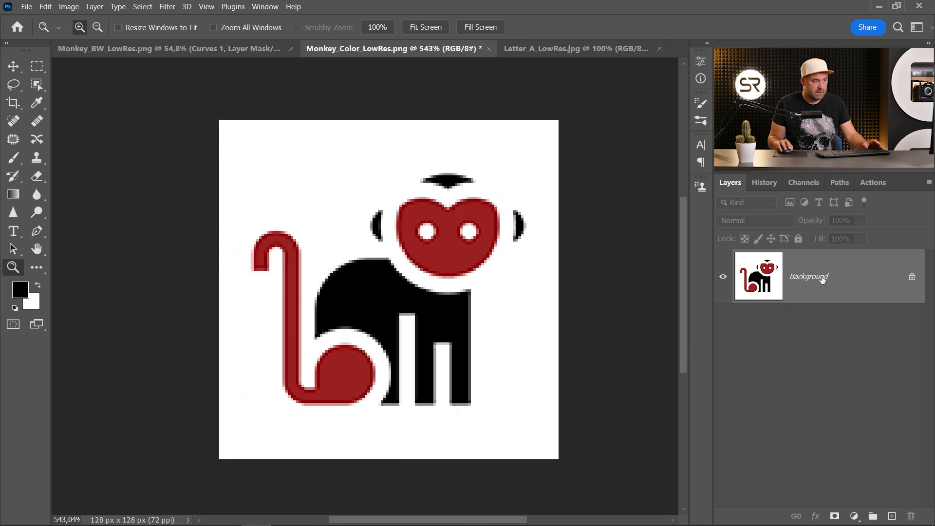
{"action": "right_click", "coordinate": [822, 279]}
{"action": "left_click", "coordinate": [853, 301]}
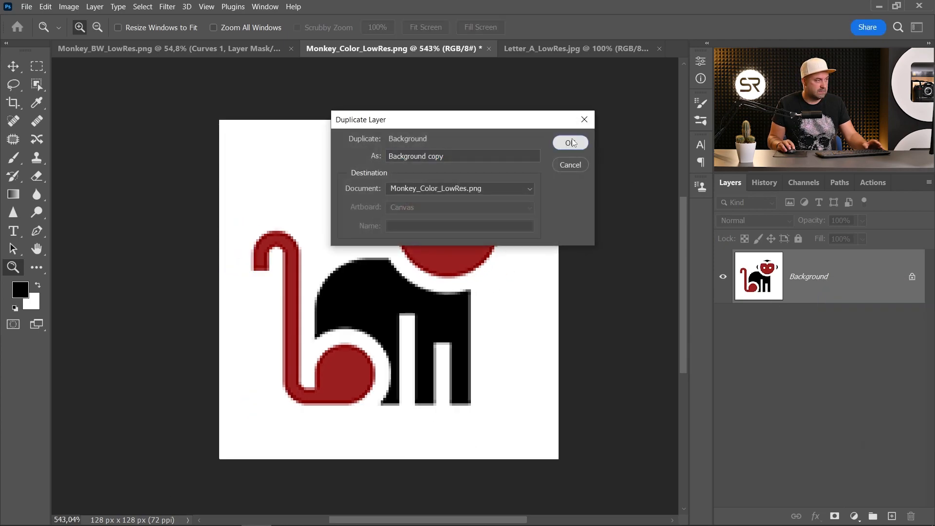
{"action": "left_click", "coordinate": [571, 142]}
Enlarge the color monkey image to 1280 x 1280 pixels with Nearest Neighbor (hard edges) resampling
{"action": "left_click", "coordinate": [69, 6]}
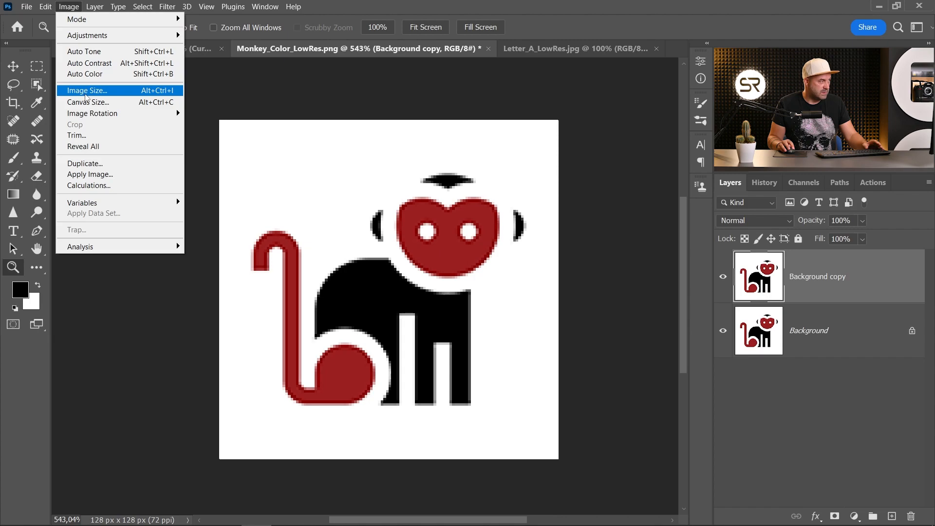
{"action": "left_click", "coordinate": [86, 93]}
{"action": "type", "text": "1280"}
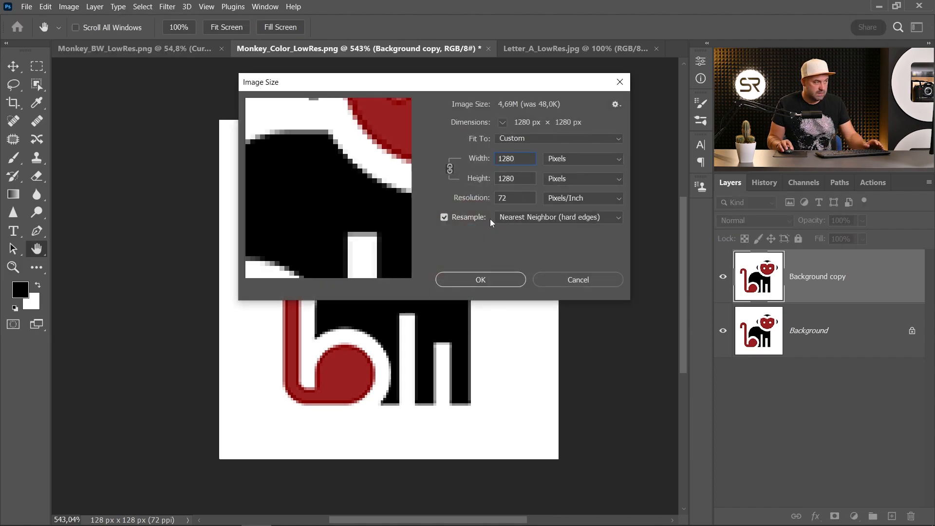
{"action": "left_click", "coordinate": [530, 217]}
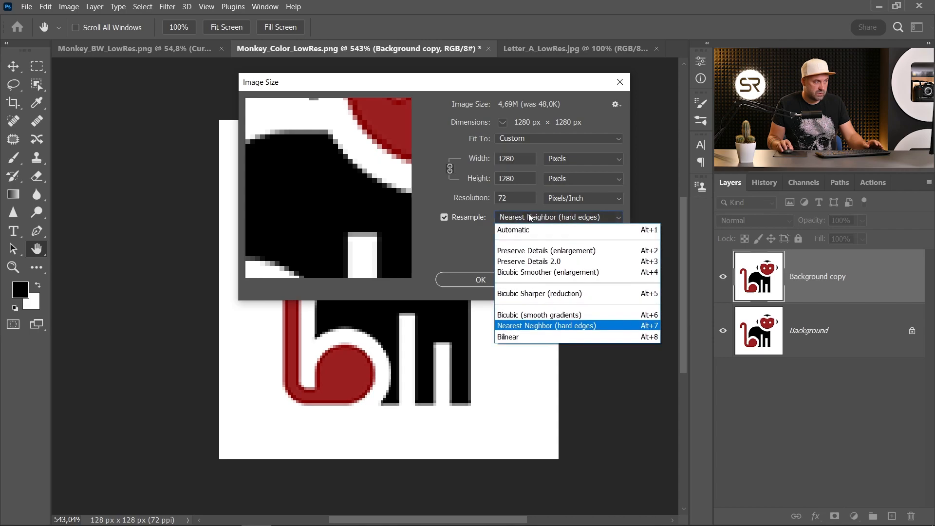
{"action": "left_click", "coordinate": [514, 217]}
{"action": "left_click", "coordinate": [521, 281]}
Apply a Gaussian Blur with a 10-pixel radius to the color monkey's Background copy layer
{"action": "key", "text": "z"}
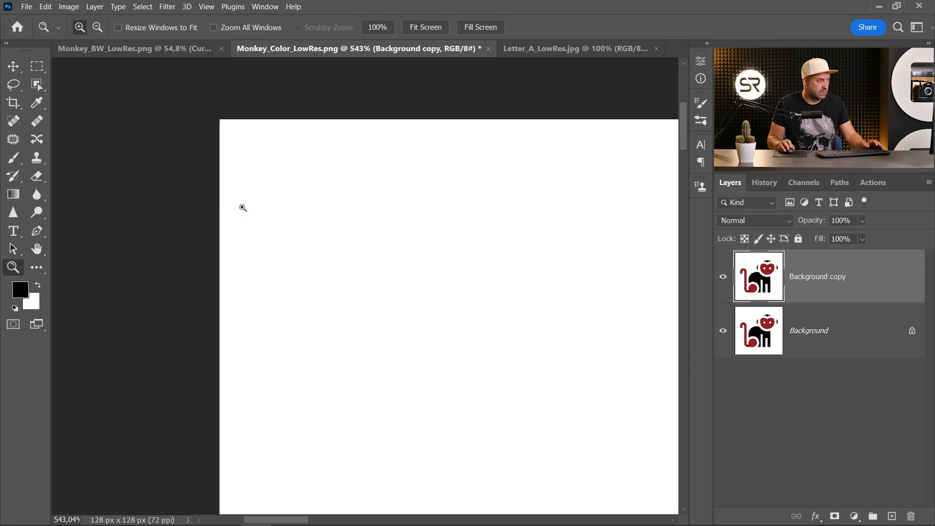
{"action": "scroll", "coordinate": [328, 251], "scroll_direction": "down", "scroll_amount": 9}
{"action": "left_click_drag", "start_coordinate": [320, 216], "coordinate": [253, 192]}
{"action": "scroll", "coordinate": [251, 194], "scroll_direction": "down", "scroll_amount": 11}
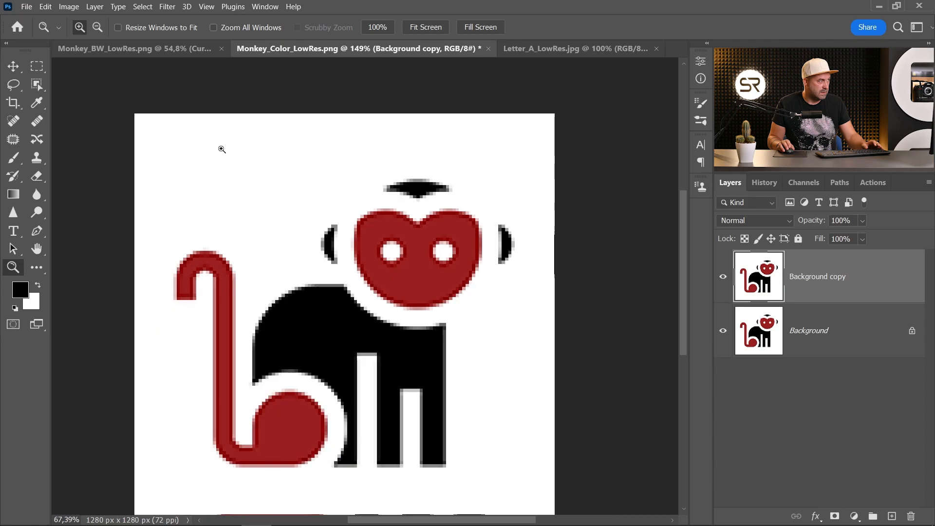
{"action": "left_click", "coordinate": [168, 7]}
{"action": "mouse_move", "coordinate": [195, 152]}
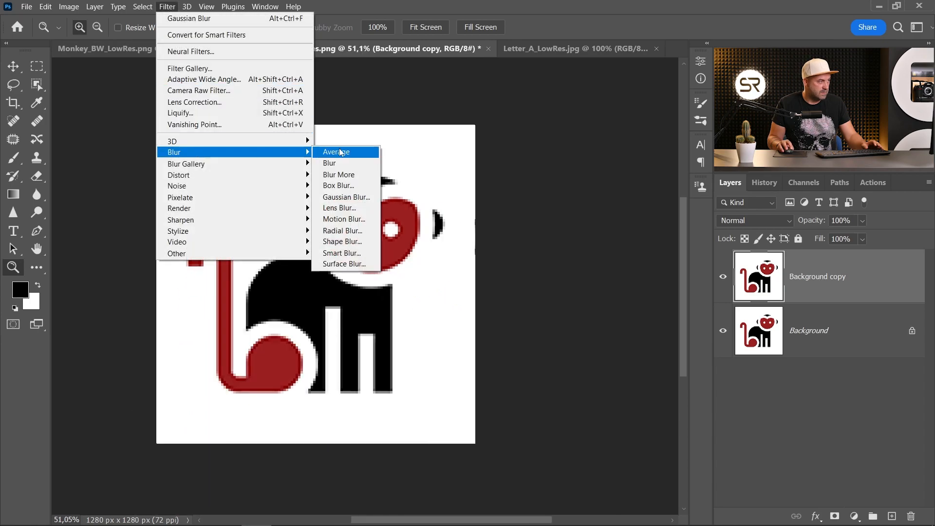
{"action": "left_click", "coordinate": [349, 198]}
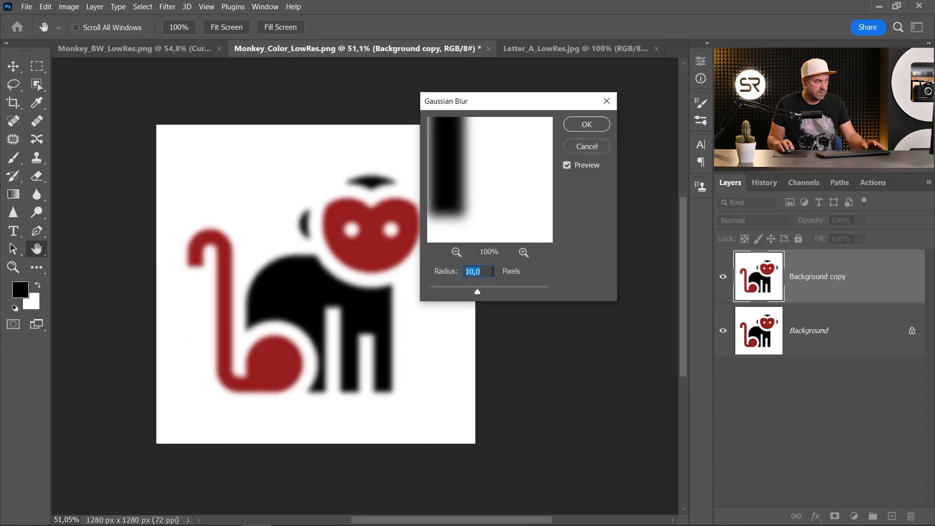
{"action": "left_click", "coordinate": [493, 271]}
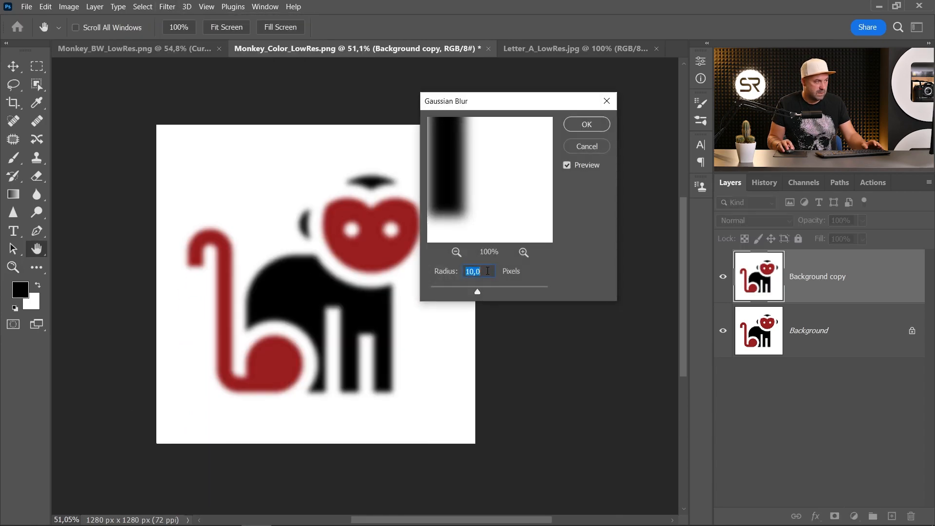
{"action": "left_click", "coordinate": [588, 124]}
Add a Curves adjustment layer clipped to the color monkey's blurred Background copy layer
{"action": "key", "text": "z"}
{"action": "left_click", "coordinate": [288, 278]}
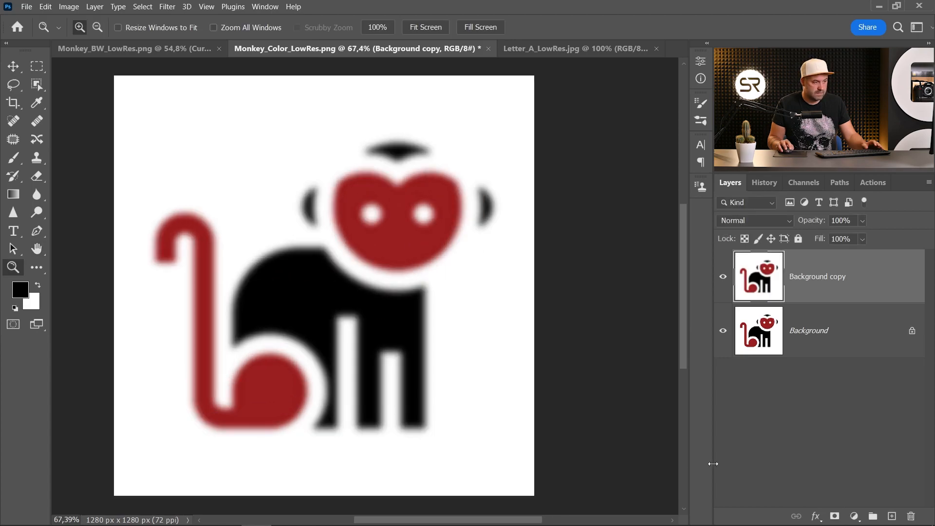
{"action": "left_click", "coordinate": [855, 517]}
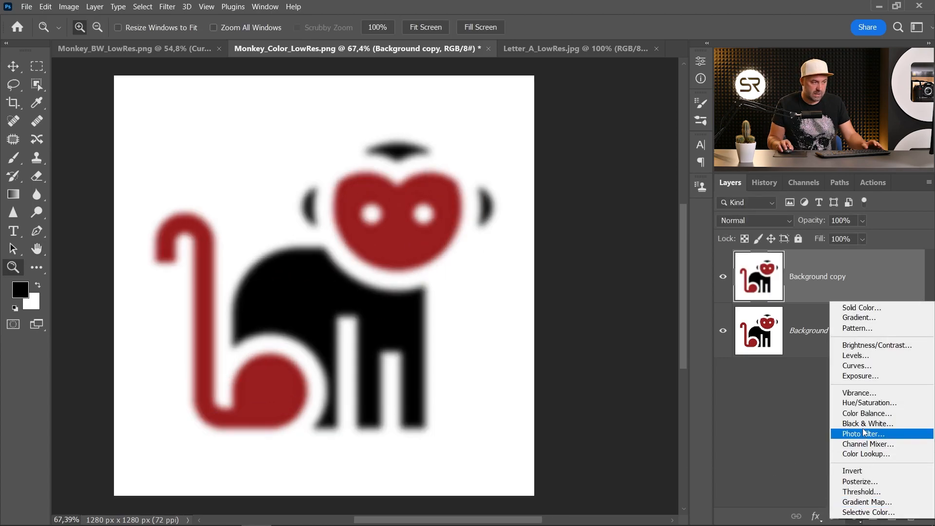
{"action": "left_click", "coordinate": [860, 365]}
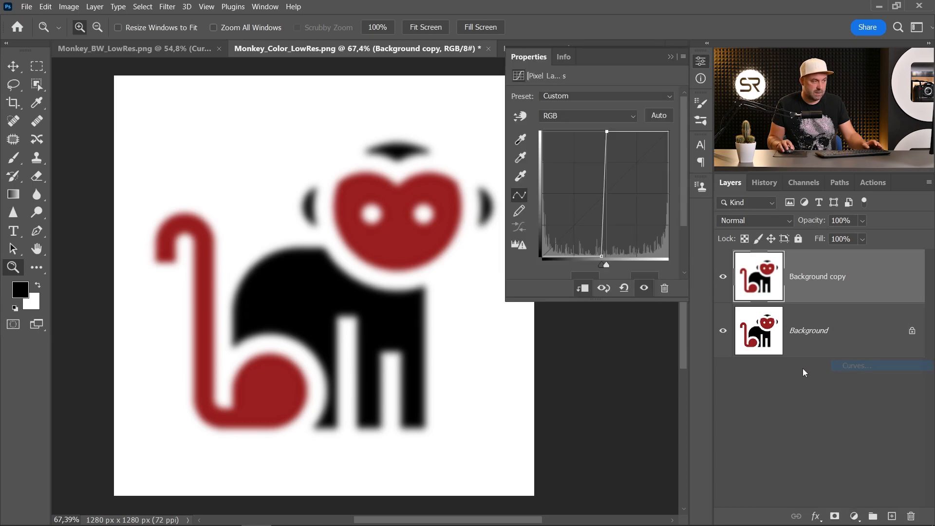
{"action": "left_click", "coordinate": [574, 291]}
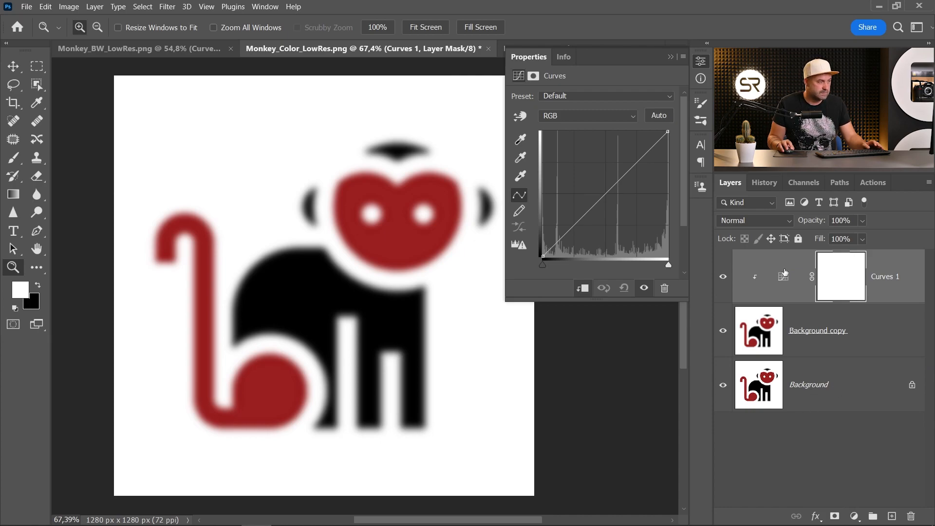
Bring the Curves white and black input points almost together near the middle of the range to sharpen the color monkey's blurred edges
{"action": "left_click_drag", "start_coordinate": [669, 265], "coordinate": [615, 264]}
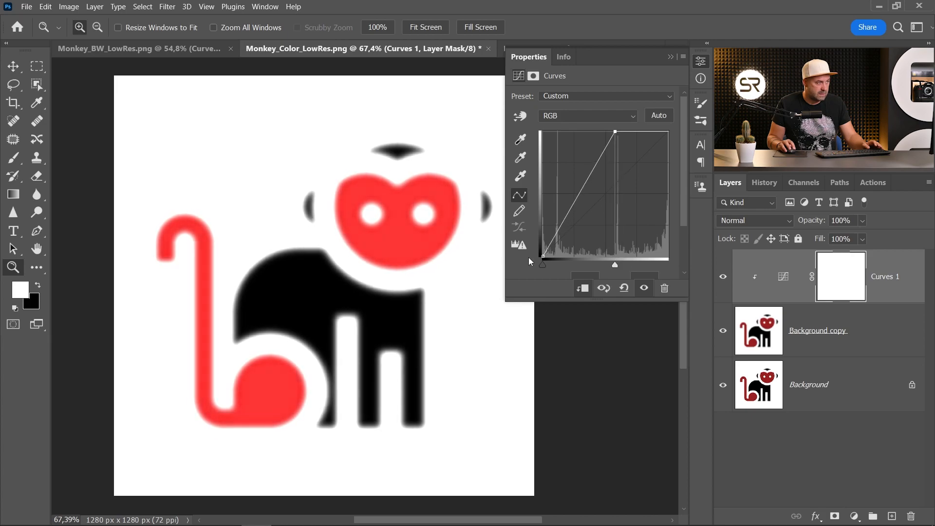
{"action": "left_click_drag", "start_coordinate": [545, 265], "coordinate": [603, 267]}
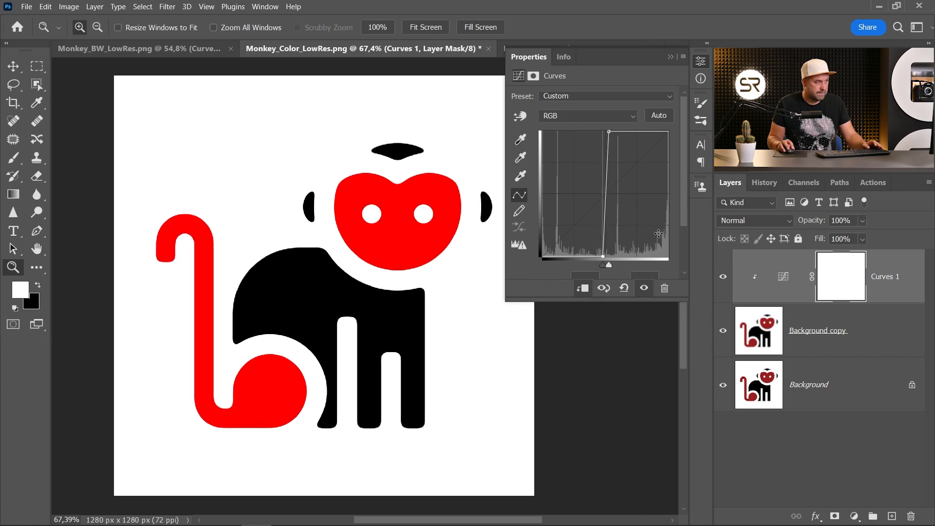
{"action": "left_click", "coordinate": [701, 62]}
Compare the sharpened color monkey's edges and red tone with the pixelated original by toggling the Background copy layer's visibility
{"action": "left_click_drag", "start_coordinate": [316, 239], "coordinate": [323, 247]}
{"action": "scroll", "coordinate": [340, 240], "scroll_direction": "up", "scroll_amount": 2}
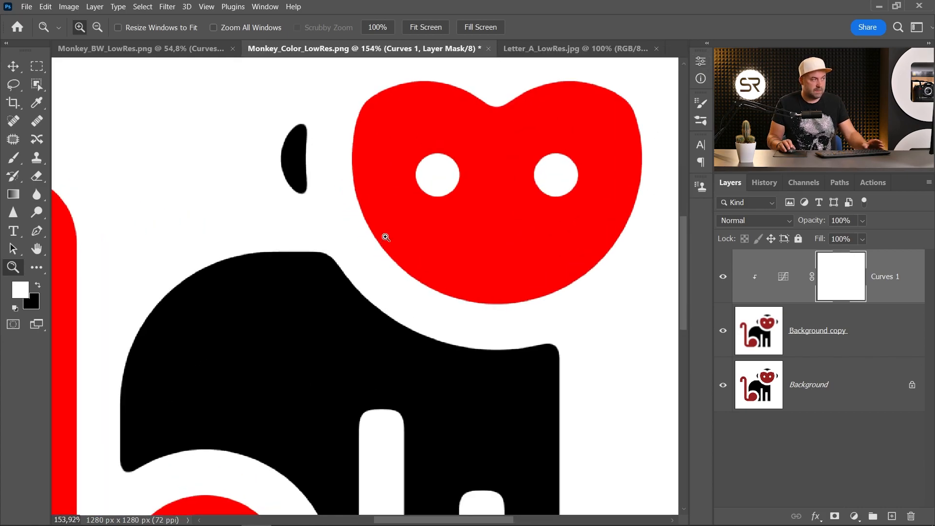
{"action": "scroll", "coordinate": [315, 305], "scroll_direction": "down", "scroll_amount": 2}
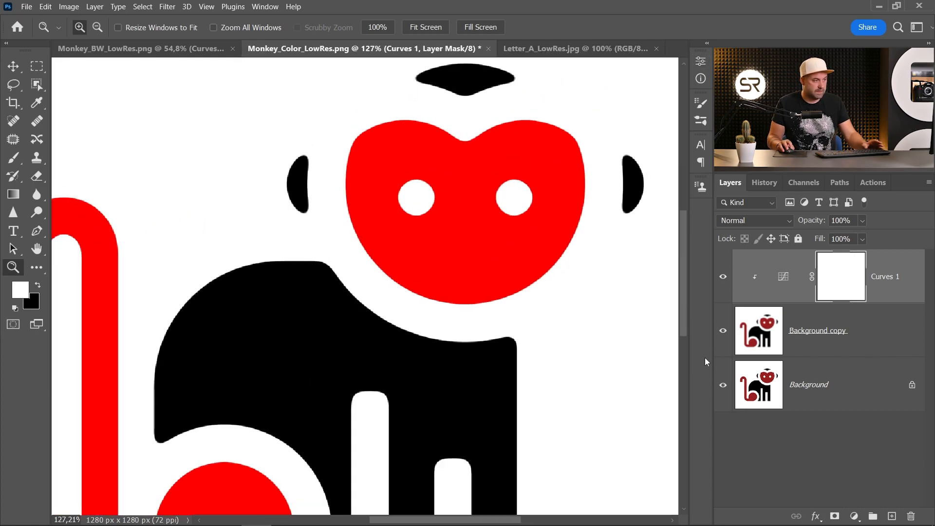
{"action": "left_click", "coordinate": [725, 332]}
{"action": "left_click", "coordinate": [724, 332]}
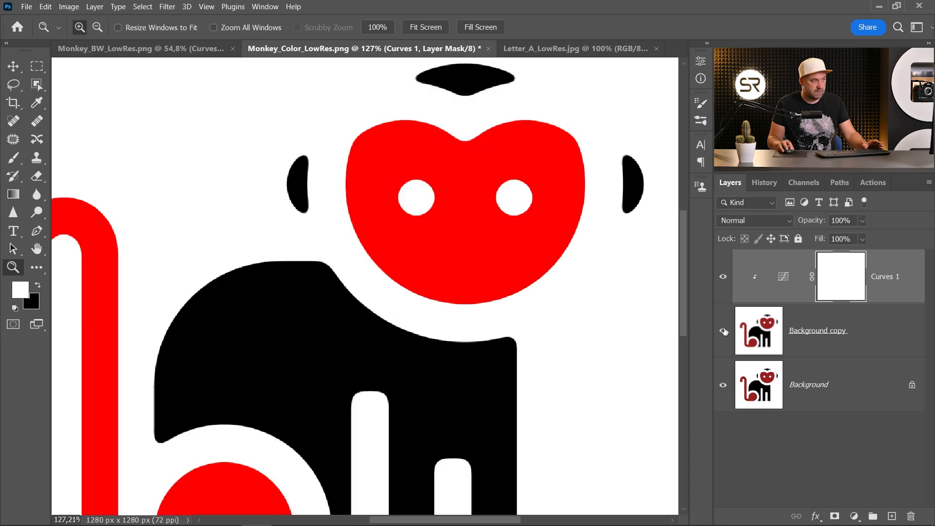
{"action": "left_click", "coordinate": [725, 332]}
{"action": "left_click", "coordinate": [724, 332]}
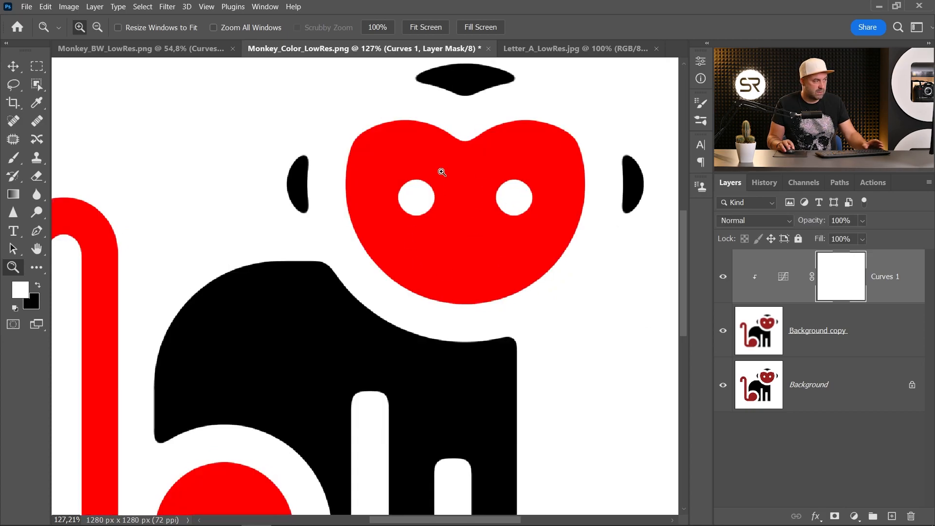
{"action": "left_click", "coordinate": [723, 332]}
{"action": "left_click", "coordinate": [723, 332]}
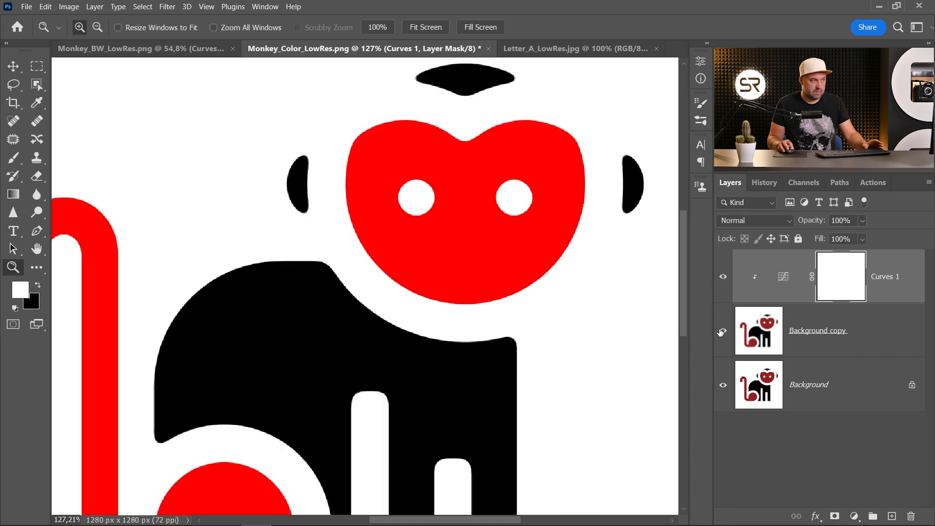
{"action": "left_click", "coordinate": [722, 332]}
{"action": "left_click", "coordinate": [722, 331]}
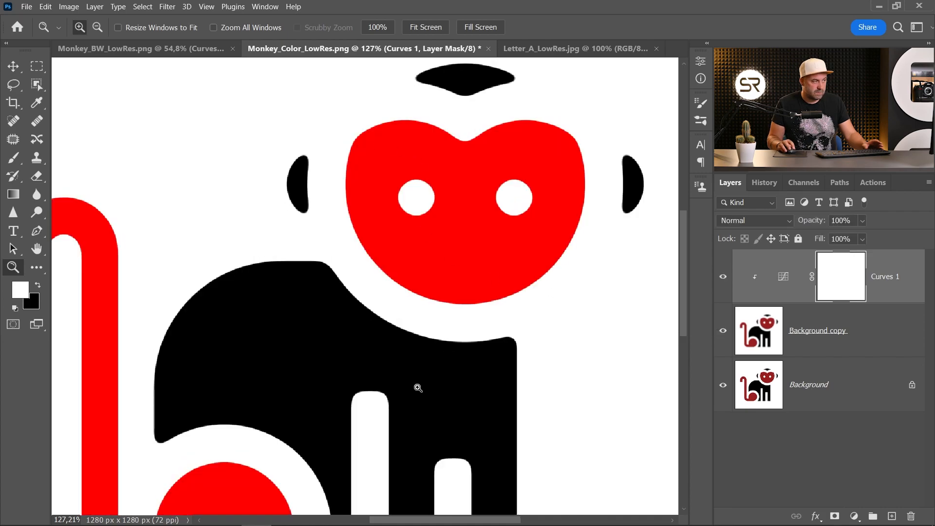
{"action": "left_click", "coordinate": [724, 332]}
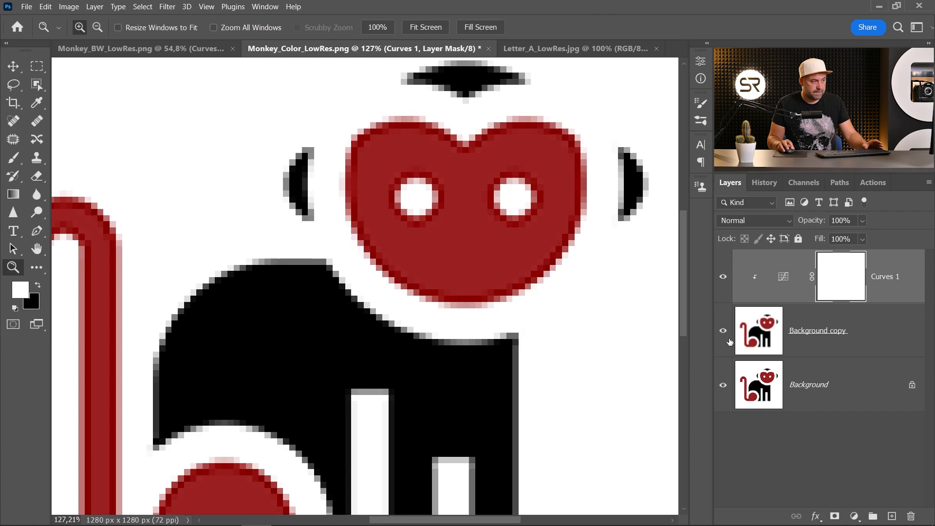
{"action": "left_click", "coordinate": [724, 332]}
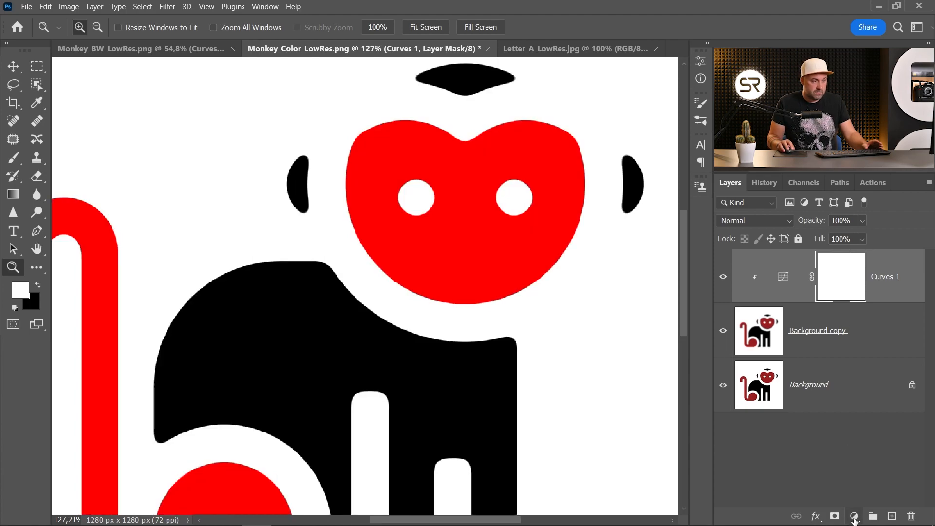
Add a Hue/Saturation adjustment layer clipped to the layers below and target its Reds range
{"action": "left_click", "coordinate": [855, 516]}
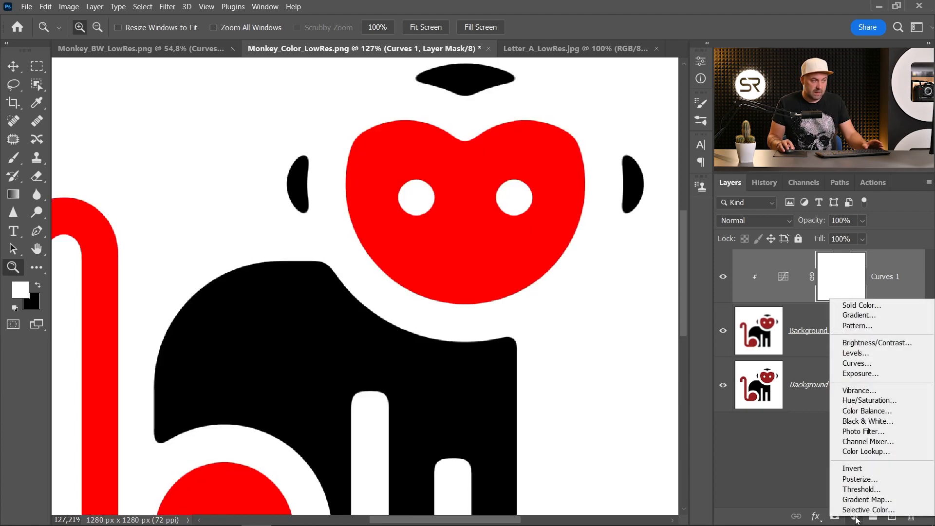
{"action": "left_click", "coordinate": [884, 401]}
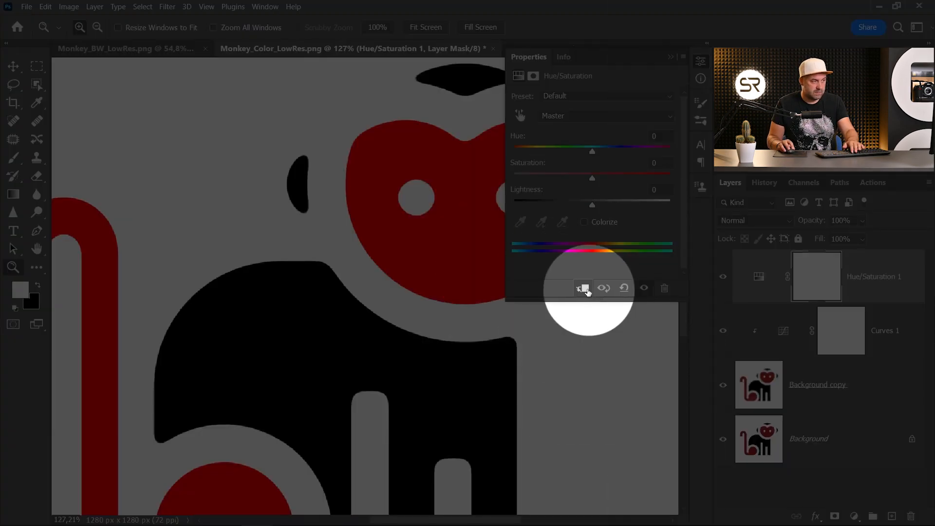
{"action": "left_click", "coordinate": [584, 288]}
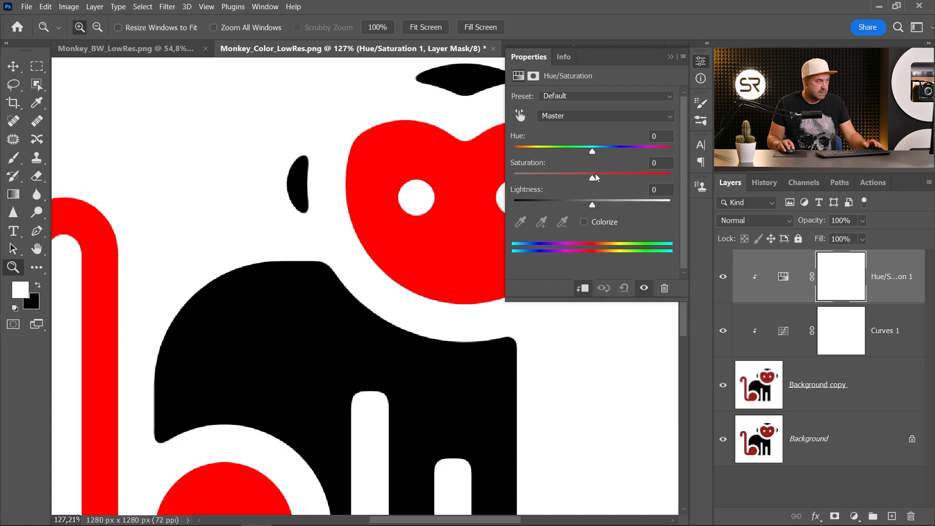
{"action": "left_click", "coordinate": [553, 117]}
{"action": "left_click", "coordinate": [555, 130]}
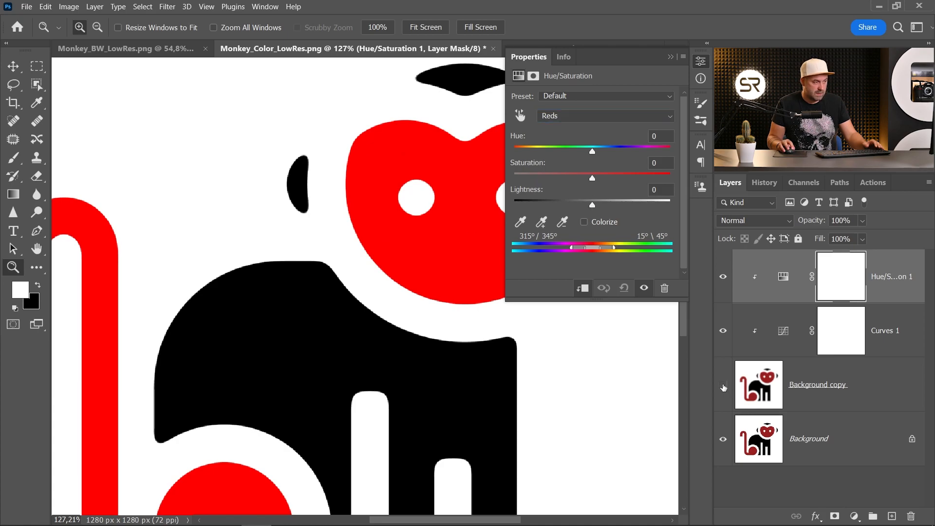
Set the Reds lightness to -33, matching the monkey's red against the original by toggling the Background copy layer
{"action": "left_click", "coordinate": [724, 387]}
{"action": "left_click", "coordinate": [724, 387]}
{"action": "left_click", "coordinate": [724, 387]}
{"action": "left_click", "coordinate": [724, 388]}
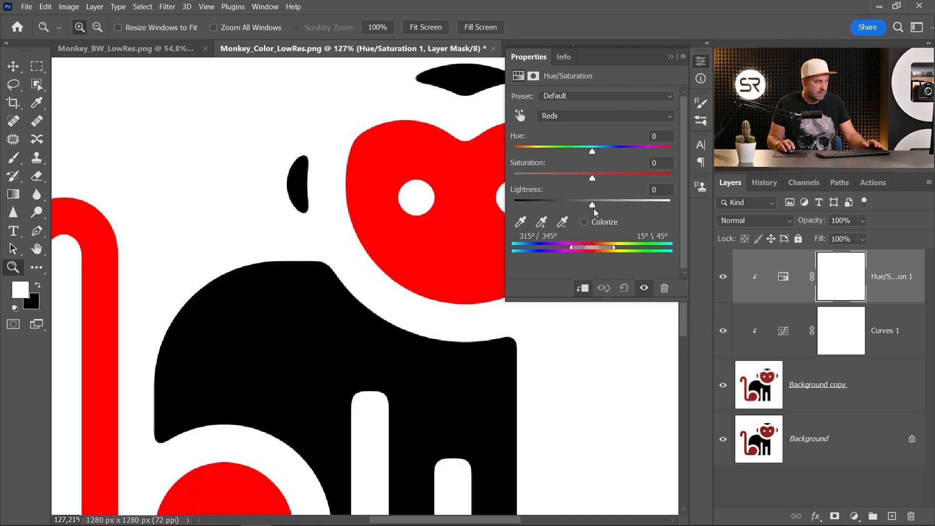
{"action": "left_click_drag", "start_coordinate": [593, 206], "coordinate": [570, 206]}
{"action": "left_click", "coordinate": [724, 388]}
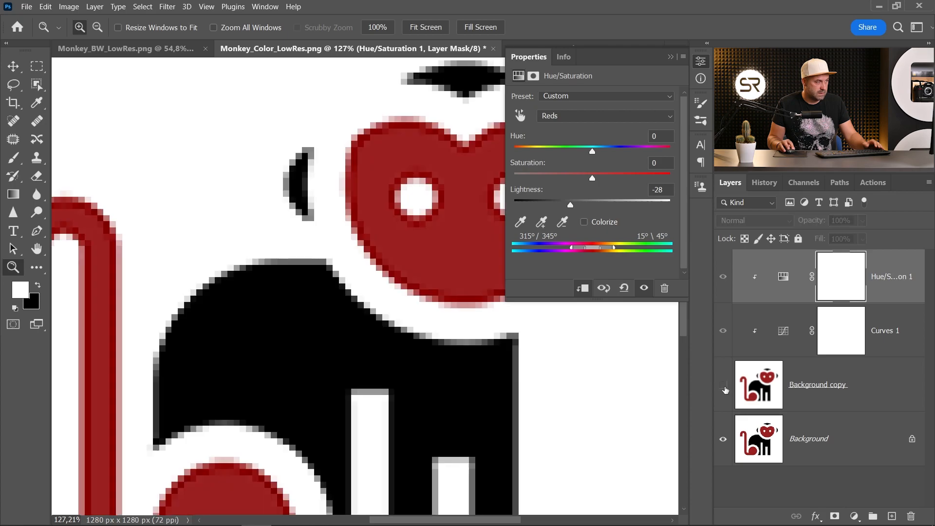
{"action": "left_click", "coordinate": [724, 388]}
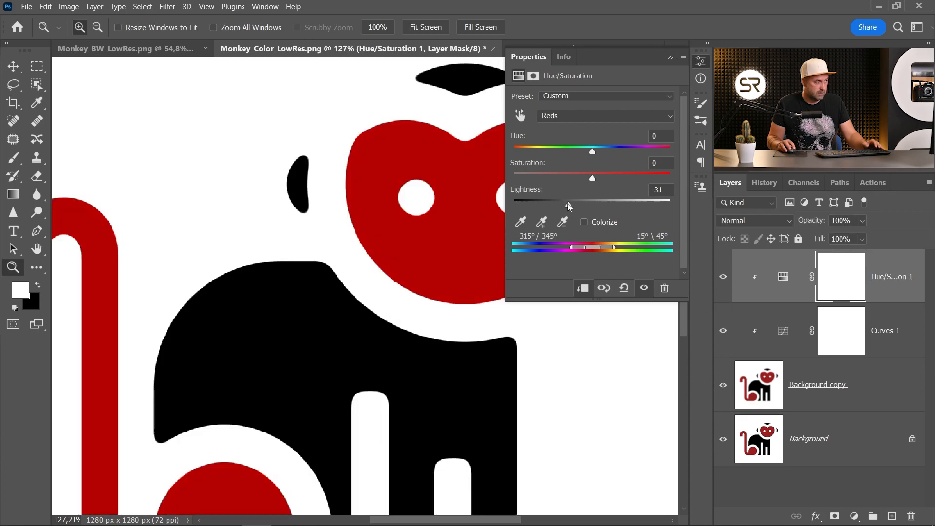
{"action": "left_click_drag", "start_coordinate": [569, 207], "coordinate": [567, 206]}
{"action": "left_click", "coordinate": [721, 384]}
{"action": "left_click", "coordinate": [721, 383]}
Set the Reds saturation to -27, matching the monkey's red against the original by toggling the Background copy layer
{"action": "left_click_drag", "start_coordinate": [592, 180], "coordinate": [581, 180]}
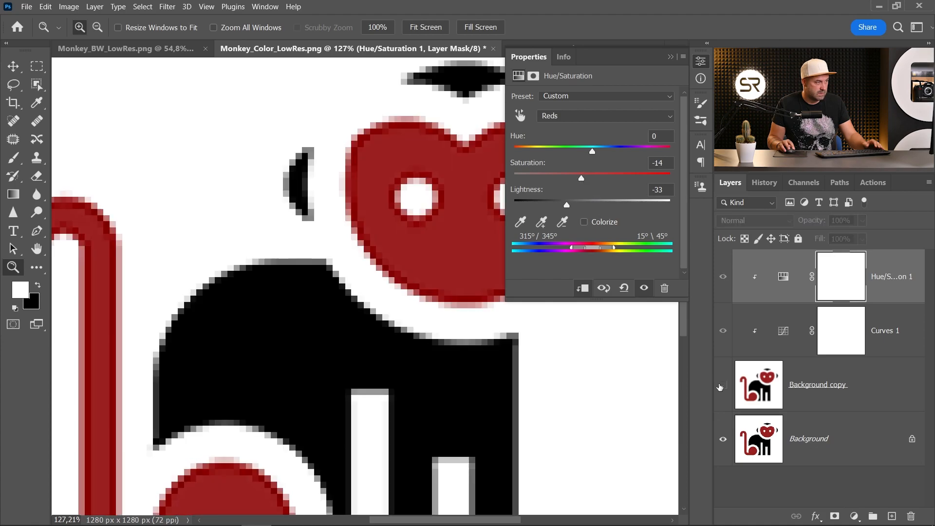
{"action": "left_click", "coordinate": [721, 387]}
{"action": "left_click", "coordinate": [721, 387]}
{"action": "left_click", "coordinate": [721, 387]}
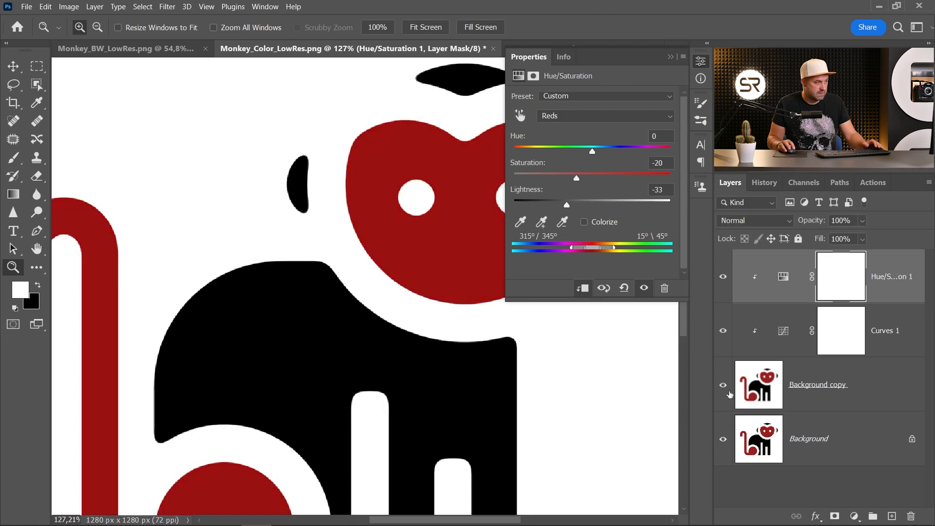
{"action": "left_click", "coordinate": [723, 388]}
{"action": "left_click", "coordinate": [724, 387]}
{"action": "left_click", "coordinate": [723, 387]}
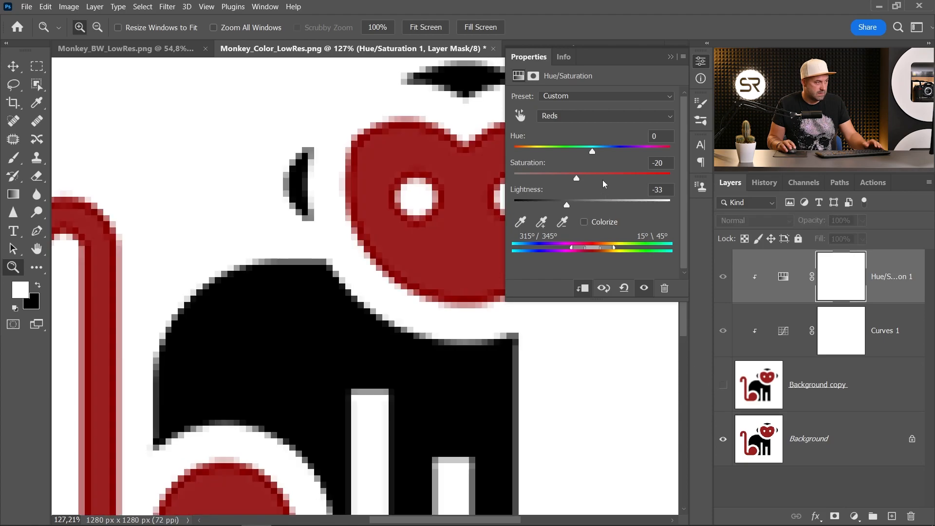
{"action": "left_click_drag", "start_coordinate": [577, 177], "coordinate": [574, 177]}
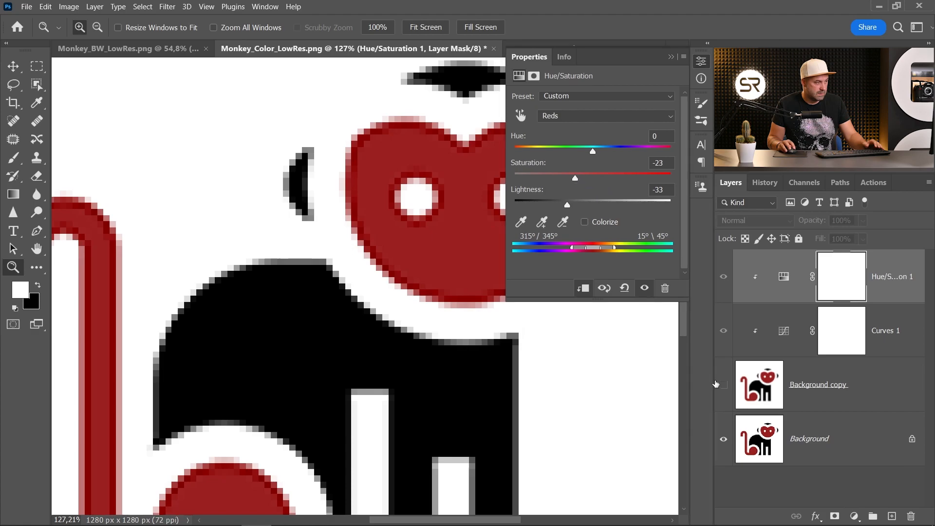
{"action": "left_click", "coordinate": [723, 385]}
{"action": "left_click", "coordinate": [723, 385]}
{"action": "left_click", "coordinate": [723, 385]}
{"action": "left_click", "coordinate": [723, 385]}
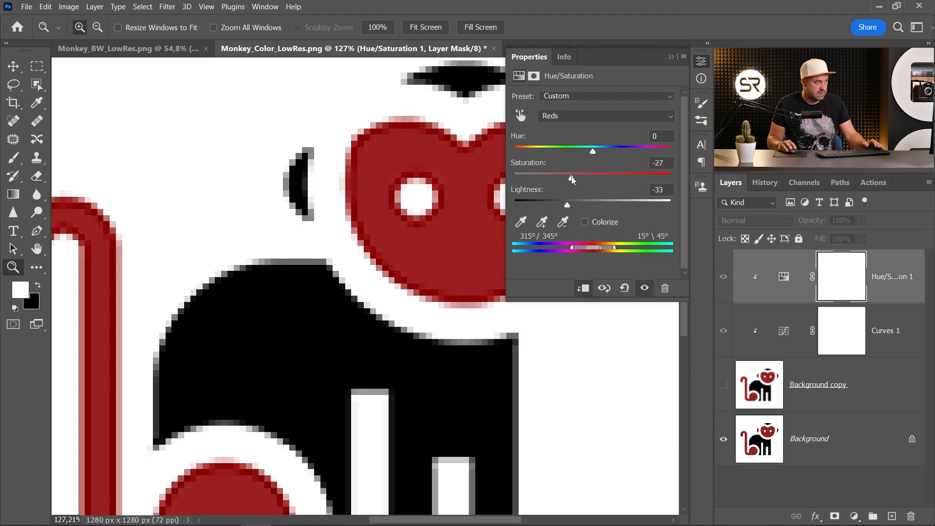
{"action": "left_click", "coordinate": [724, 384]}
{"action": "left_click", "coordinate": [724, 385]}
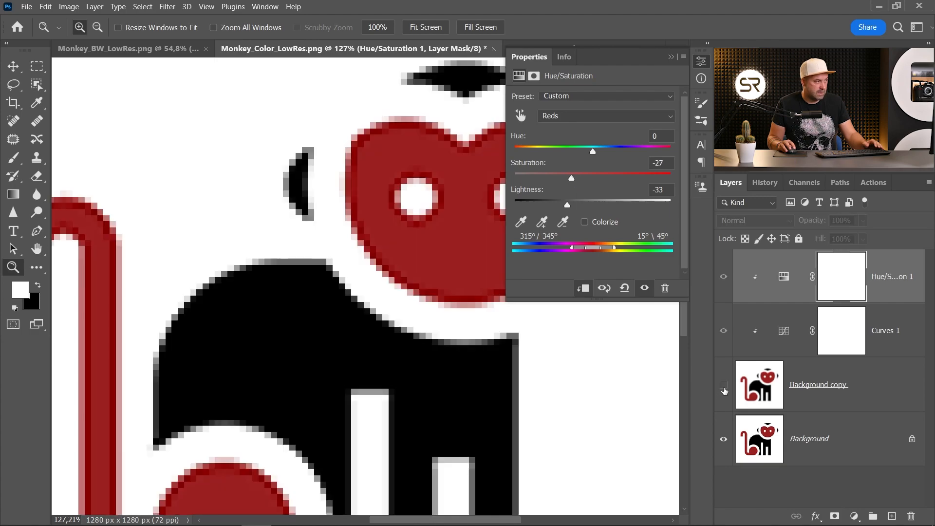
{"action": "left_click", "coordinate": [724, 385]}
{"action": "left_click", "coordinate": [724, 386]}
{"action": "left_click", "coordinate": [724, 386]}
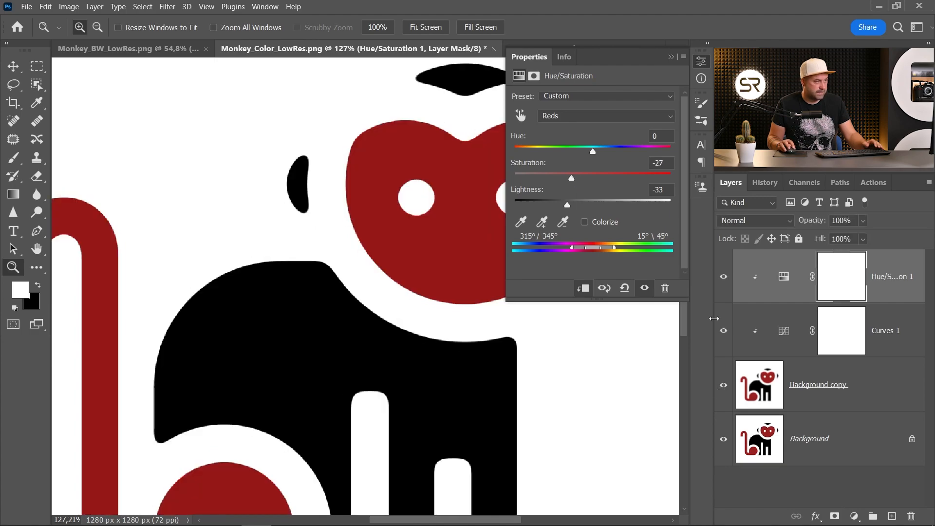
{"action": "left_click", "coordinate": [702, 61]}
Compare the corrected color monkey with the pixelated original, both as a whole and in close-up
{"action": "scroll", "coordinate": [518, 323], "scroll_direction": "down", "scroll_amount": 3}
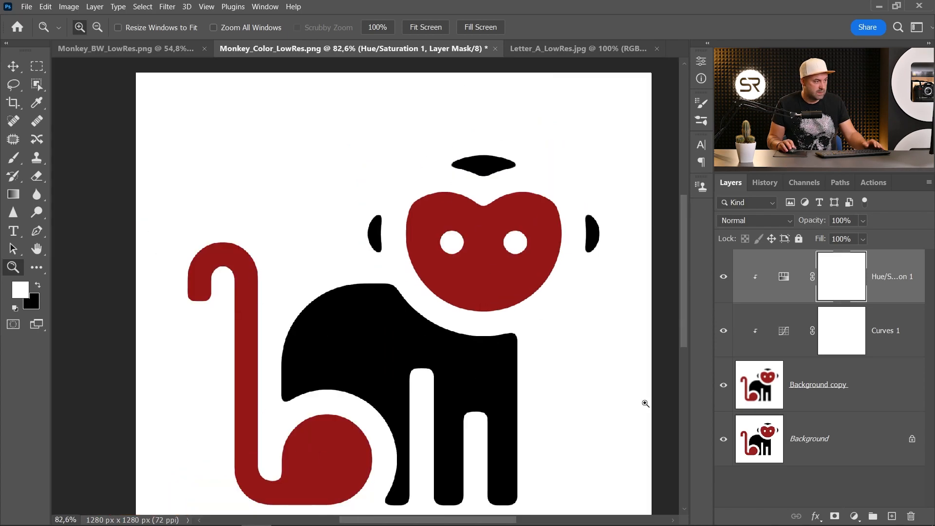
{"action": "left_click", "coordinate": [724, 386]}
{"action": "left_click", "coordinate": [724, 386]}
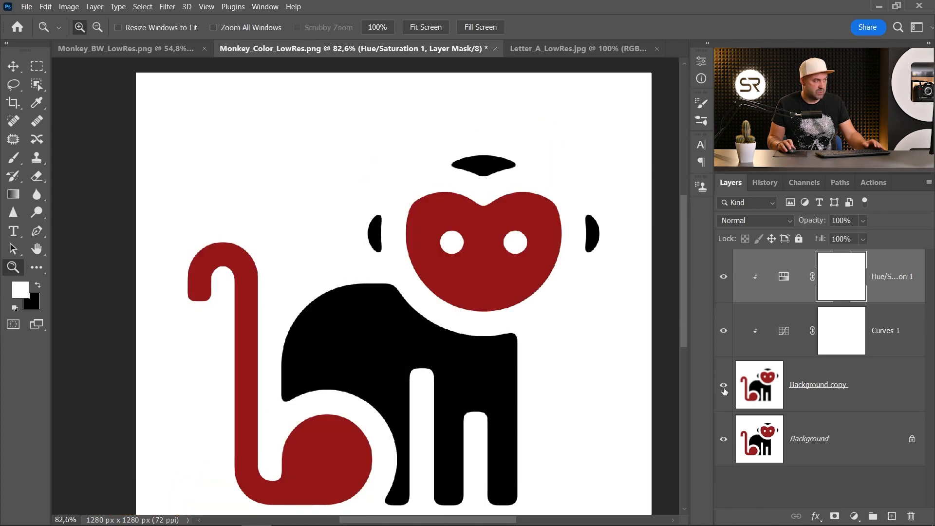
{"action": "scroll", "coordinate": [475, 373], "scroll_direction": "up", "scroll_amount": 5}
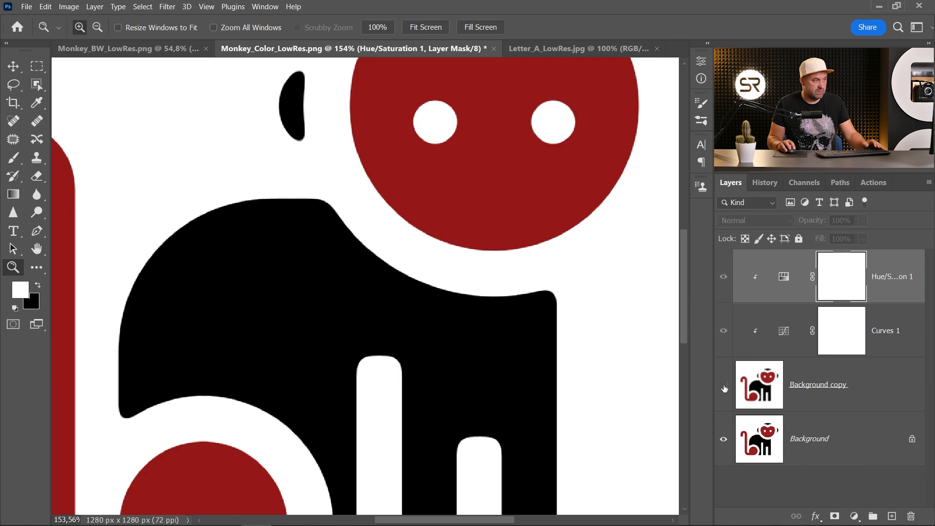
{"action": "left_click", "coordinate": [724, 386]}
{"action": "left_click", "coordinate": [724, 386]}
{"action": "scroll", "coordinate": [385, 315], "scroll_direction": "down", "scroll_amount": 3}
{"action": "scroll", "coordinate": [385, 316], "scroll_direction": "down", "scroll_amount": 2}
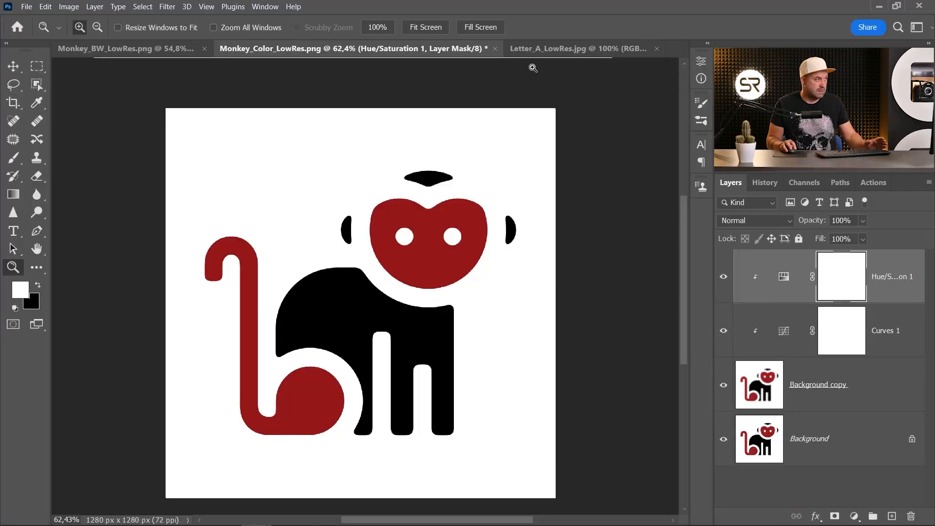
Switch to the Letter_A_LowRes.jpg document and duplicate its Background layer as Background copy
{"action": "left_click", "coordinate": [541, 48]}
{"action": "left_click_drag", "start_coordinate": [344, 270], "coordinate": [354, 112]}
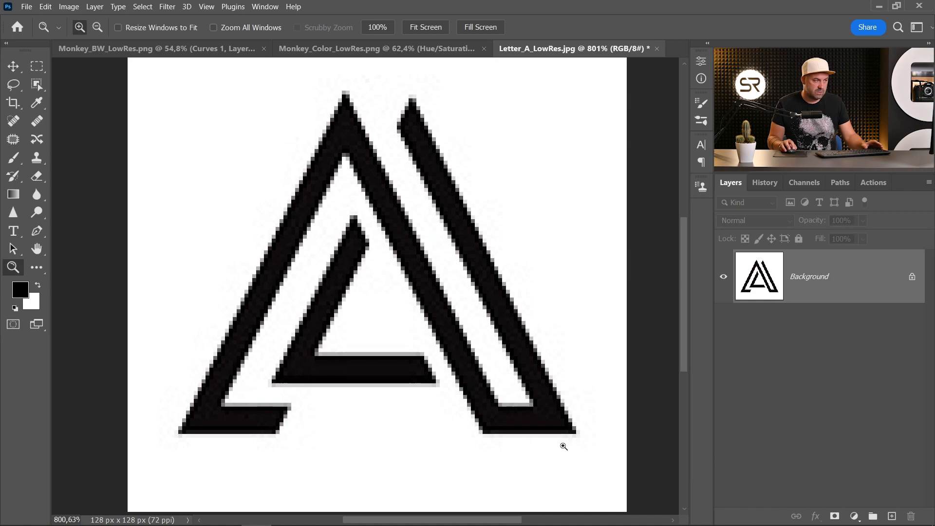
{"action": "right_click", "coordinate": [798, 290]}
{"action": "left_click", "coordinate": [857, 306]}
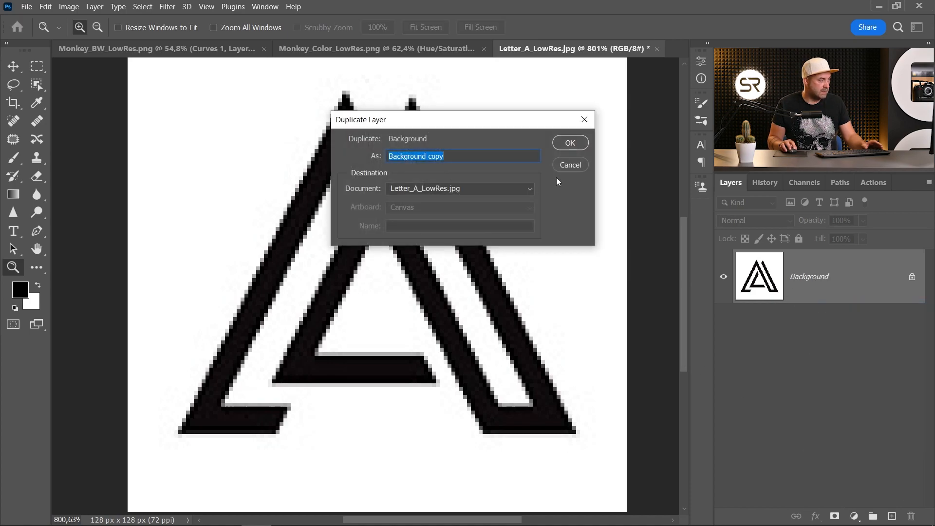
{"action": "left_click", "coordinate": [570, 143]}
Enlarge the letter A image to 1280 x 1280 pixels with Nearest Neighbor (hard edges) resampling
{"action": "left_click", "coordinate": [73, 10]}
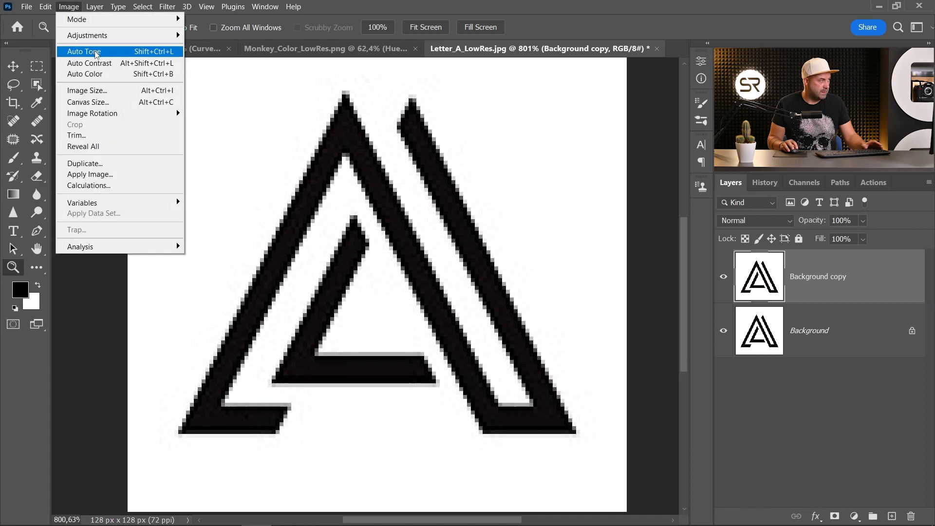
{"action": "left_click", "coordinate": [100, 91]}
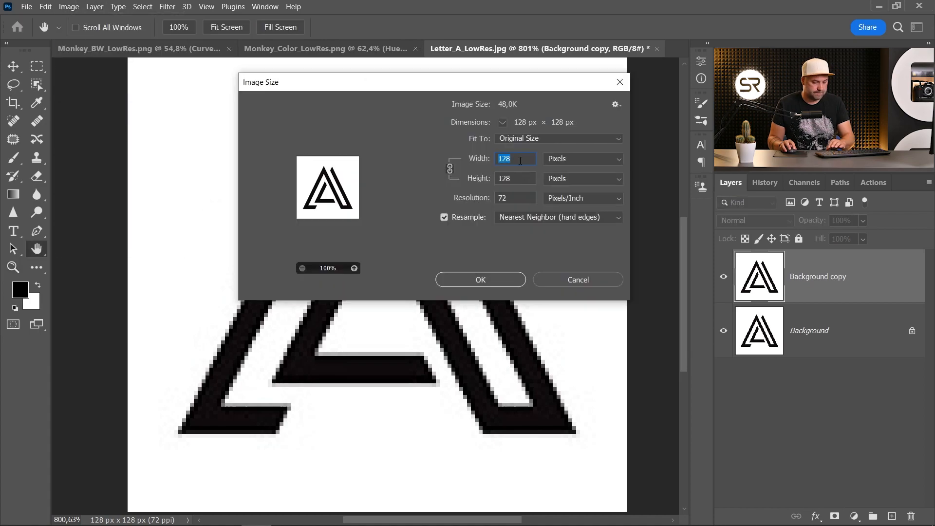
{"action": "type", "text": "0"}
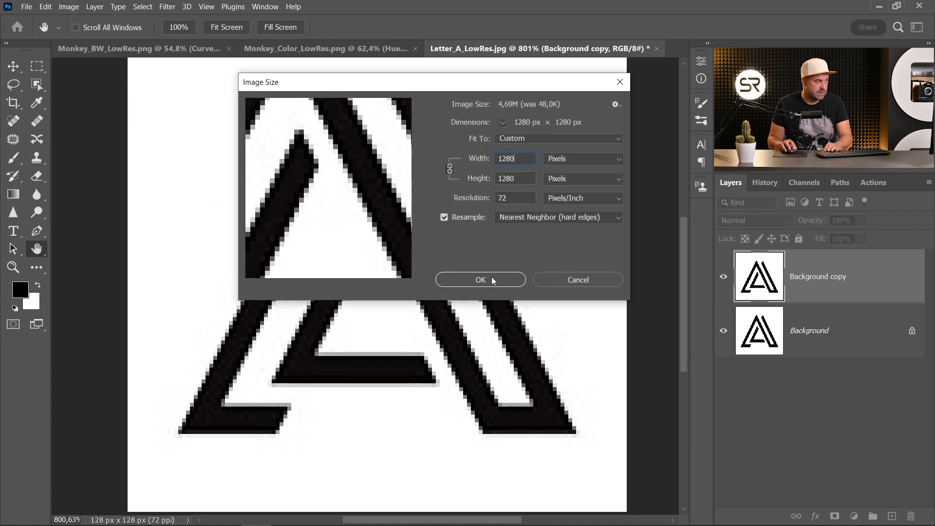
{"action": "left_click", "coordinate": [493, 279]}
Apply a Gaussian Blur with a 10-pixel radius to the Background copy layer of the enlarged letter A
{"action": "scroll", "coordinate": [194, 109], "scroll_direction": "down", "scroll_amount": 10}
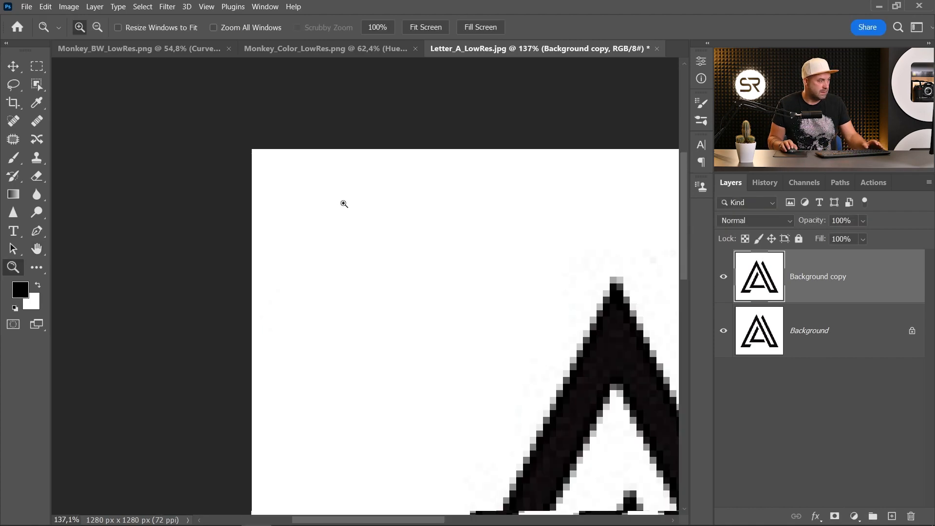
{"action": "scroll", "coordinate": [344, 203], "scroll_direction": "down", "scroll_amount": 4}
{"action": "left_click", "coordinate": [167, 6]}
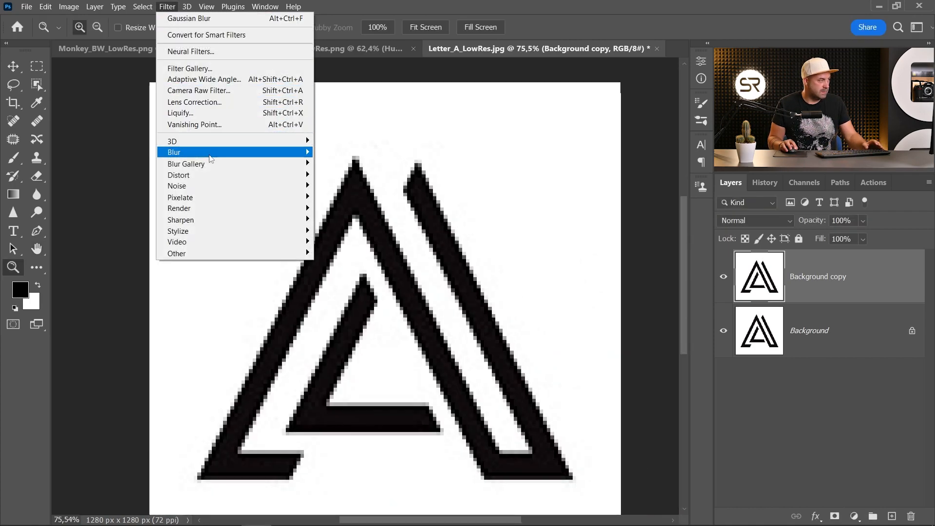
{"action": "mouse_move", "coordinate": [211, 157]}
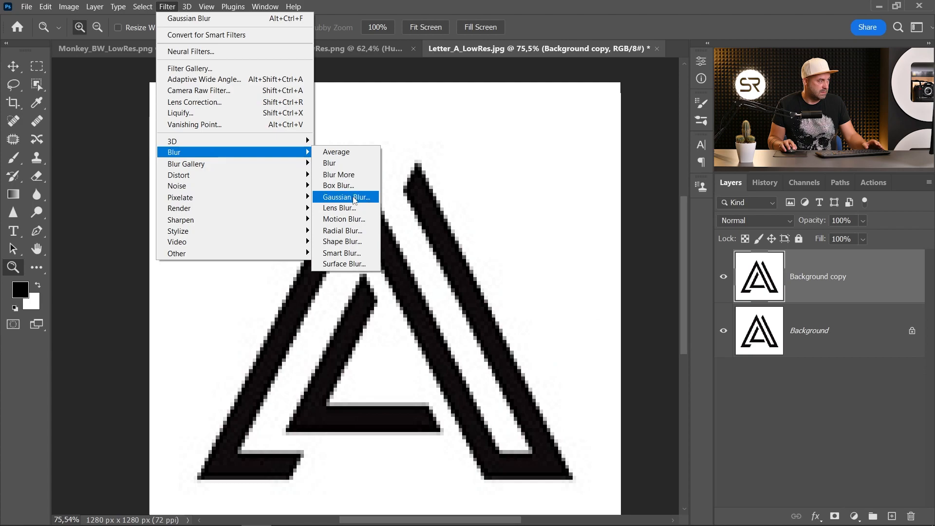
{"action": "left_click", "coordinate": [354, 197]}
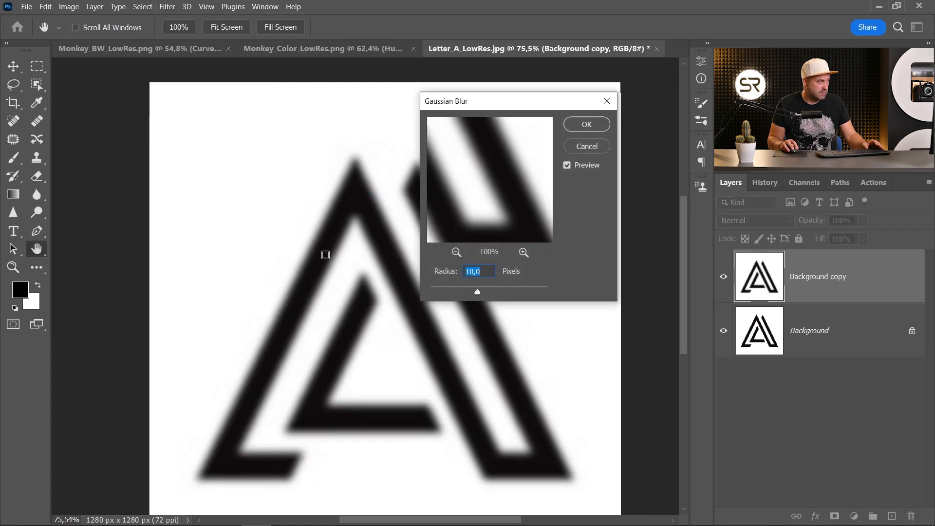
{"action": "left_click", "coordinate": [587, 125]}
{"action": "key", "text": "z"}
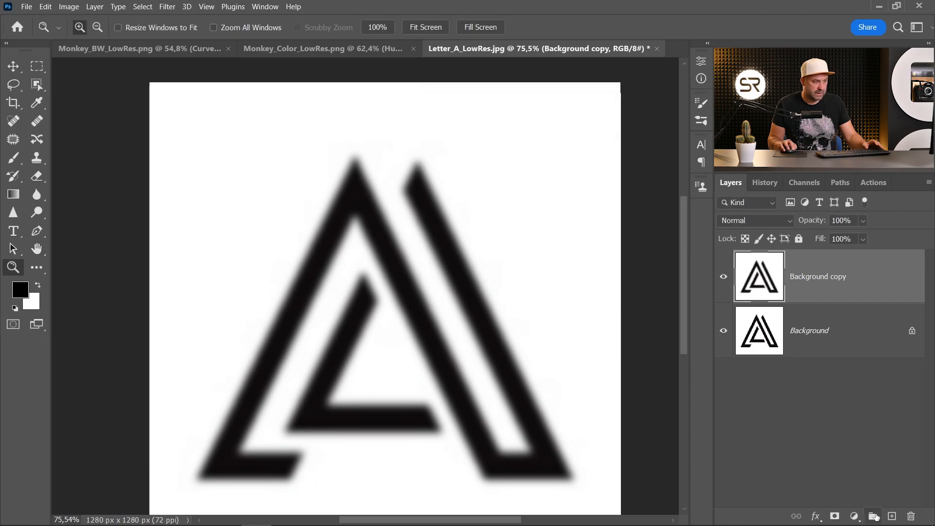
Add a Curves adjustment clipped to Background copy and bring its white and black input points almost together near the midtones
{"action": "left_click", "coordinate": [855, 516]}
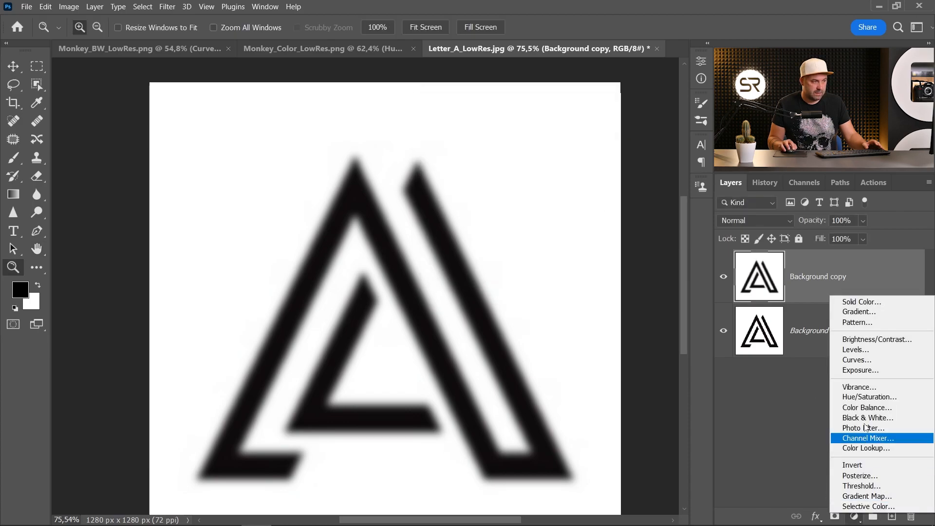
{"action": "left_click", "coordinate": [861, 361]}
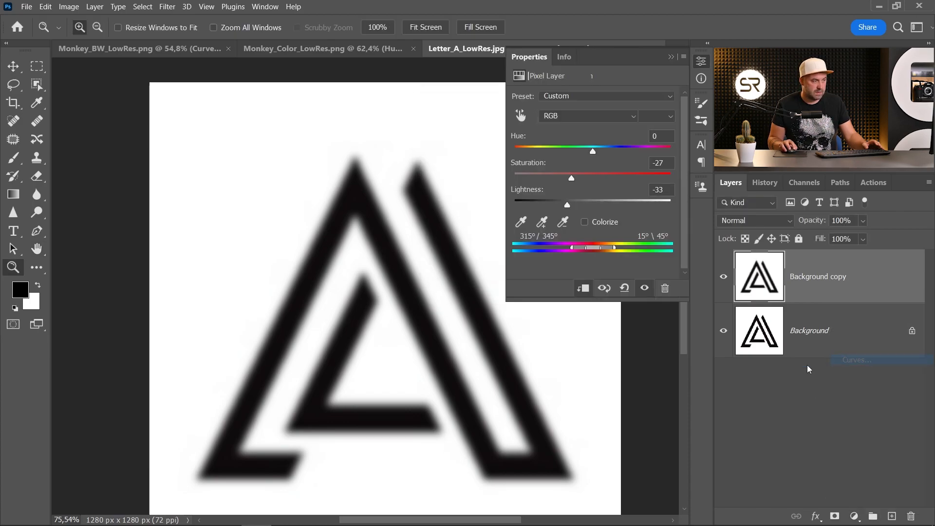
{"action": "left_click", "coordinate": [584, 289]}
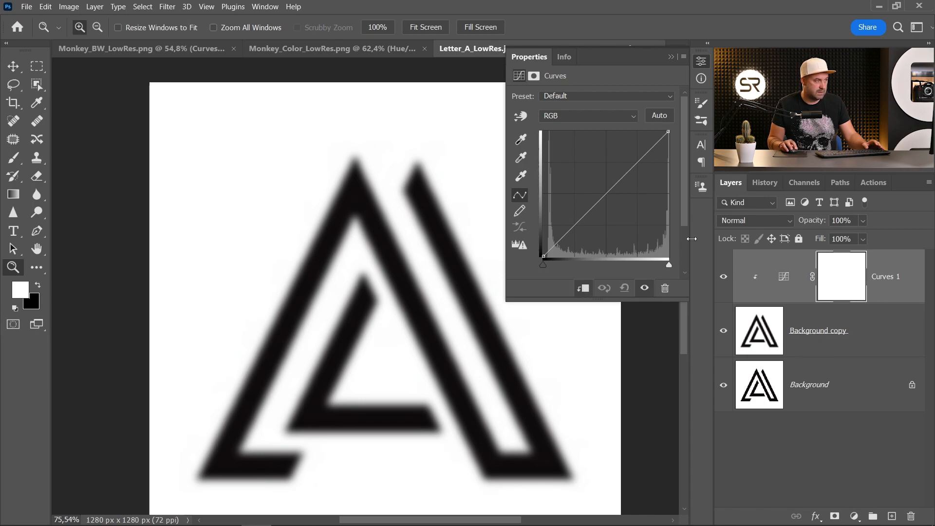
{"action": "left_click_drag", "start_coordinate": [669, 267], "coordinate": [610, 259]}
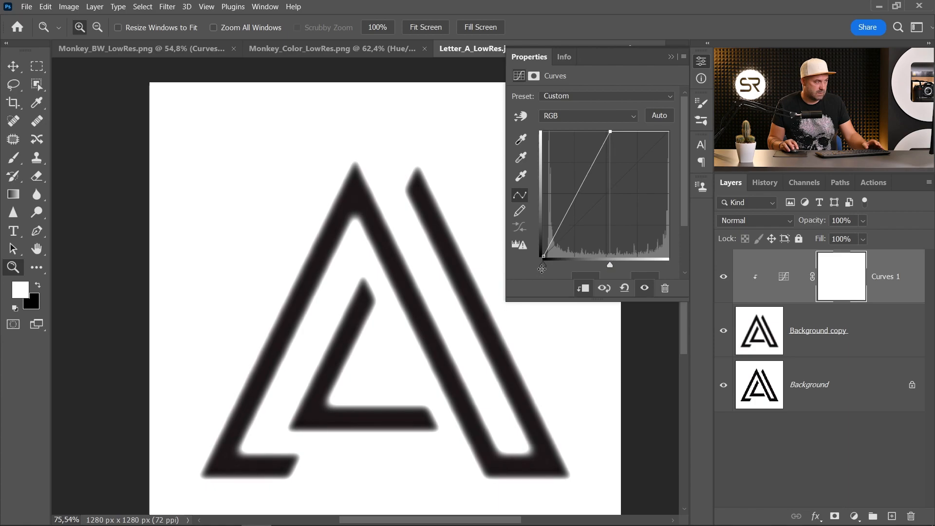
{"action": "left_click_drag", "start_coordinate": [543, 267], "coordinate": [609, 265]}
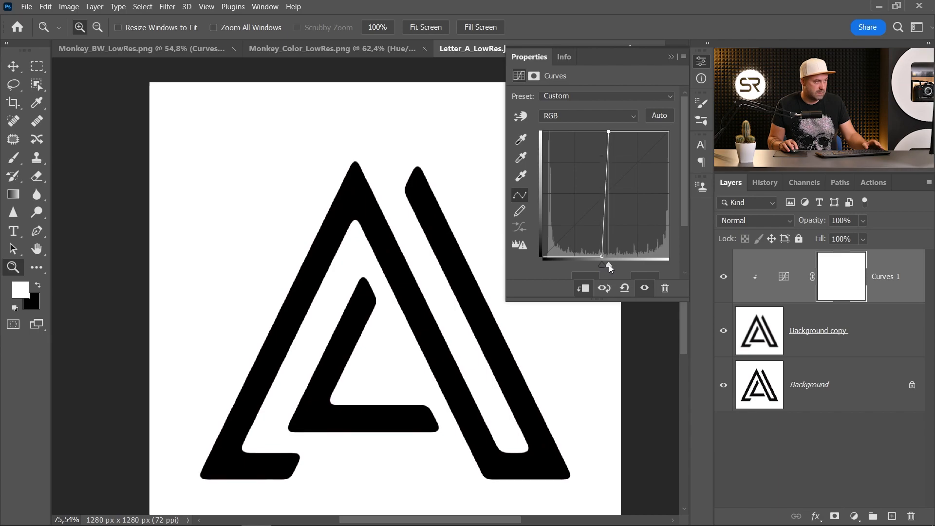
{"action": "left_click", "coordinate": [701, 62]}
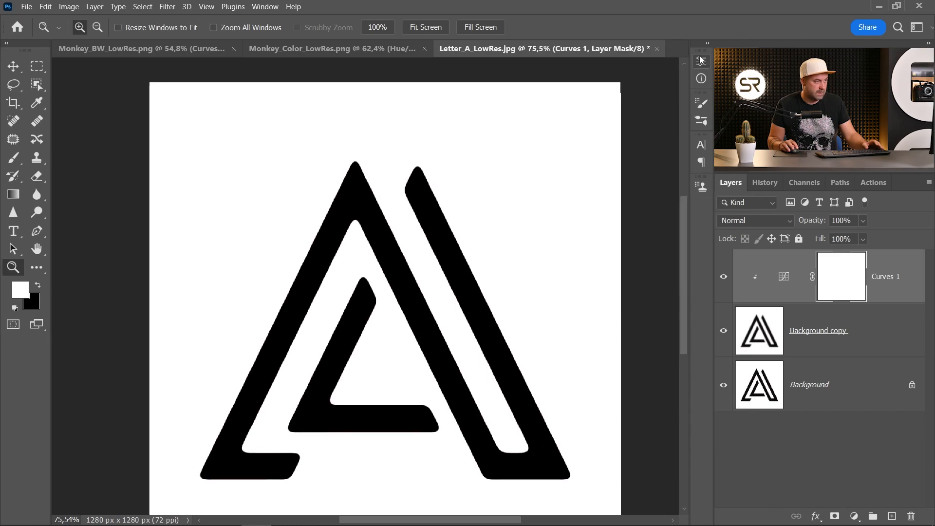
Compare the sharpened letter's upper tips with the pixelated original in close-up by toggling the Background copy layer's visibility
{"action": "left_click", "coordinate": [346, 148]}
{"action": "left_click_drag", "start_coordinate": [346, 148], "coordinate": [384, 196]}
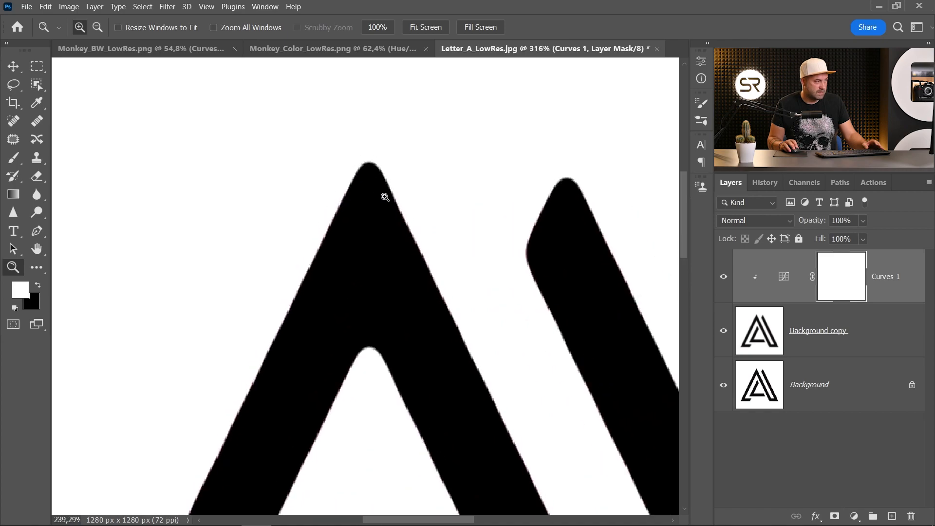
{"action": "left_click", "coordinate": [724, 331]}
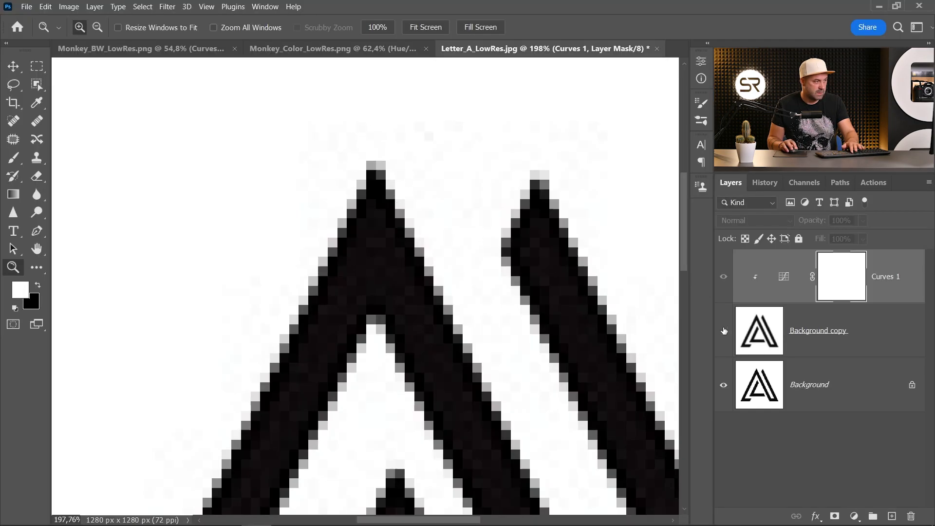
{"action": "left_click", "coordinate": [724, 331]}
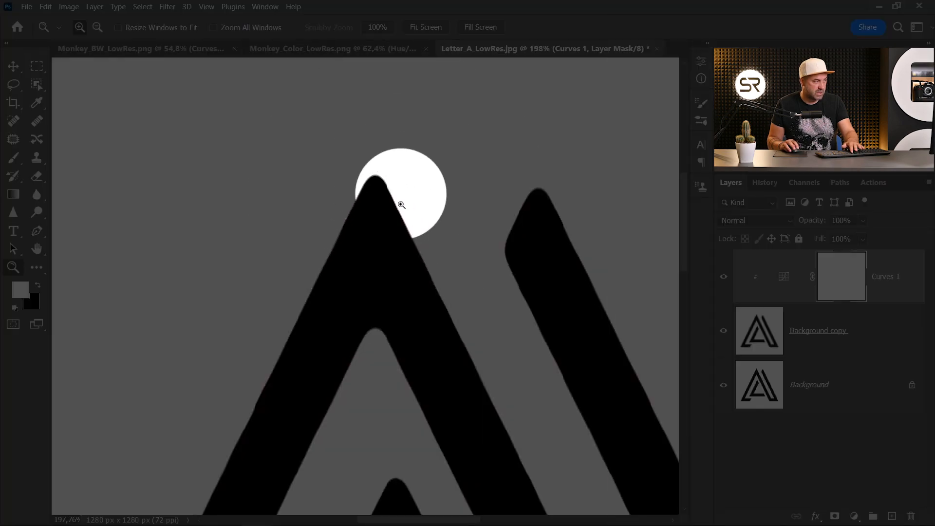
{"action": "scroll", "coordinate": [356, 207], "scroll_direction": "down", "scroll_amount": 8}
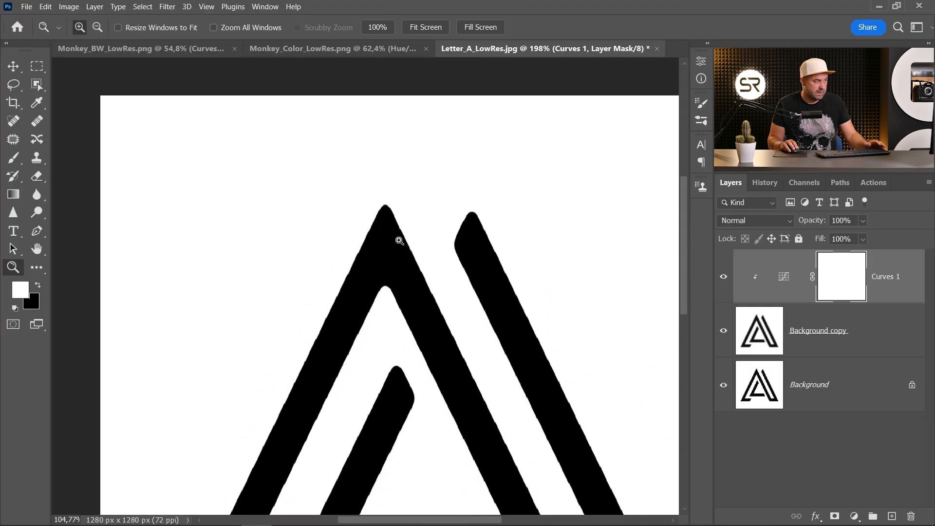